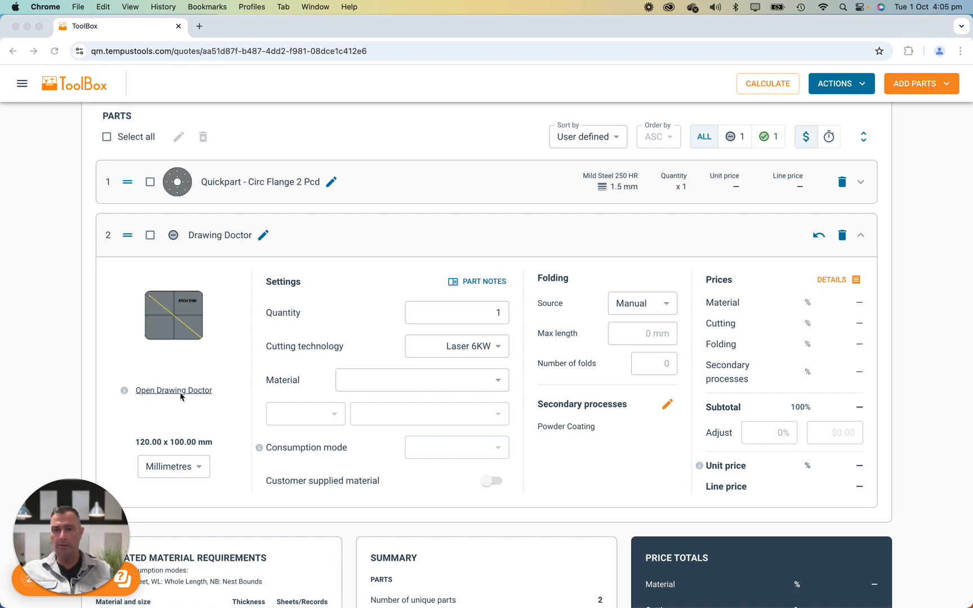
# Step: Open Drawing Doctor and switch between the quote's two parts, ending on the Drawing Doctor part
pyautogui.click(175, 309)
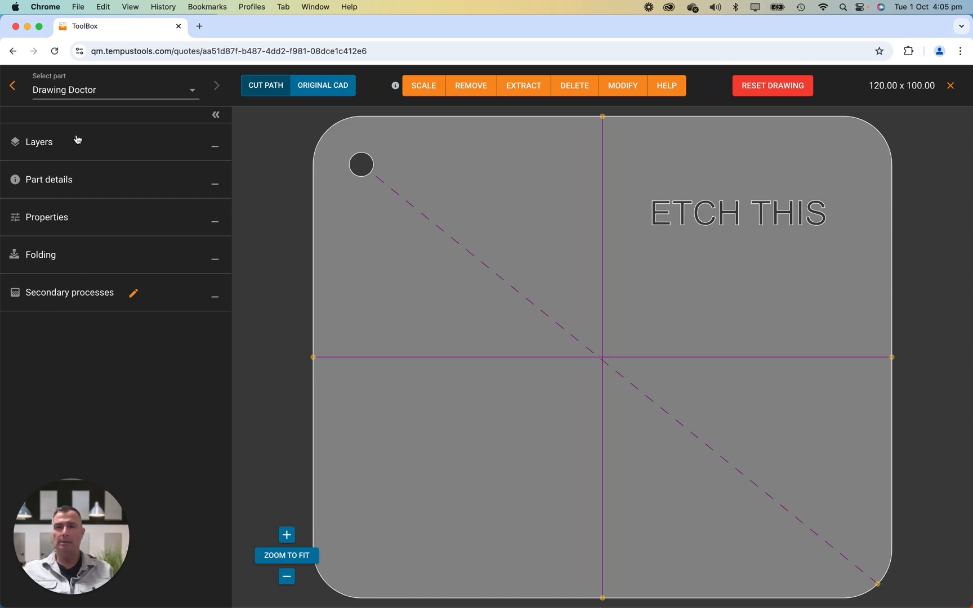
pyautogui.click(13, 88)
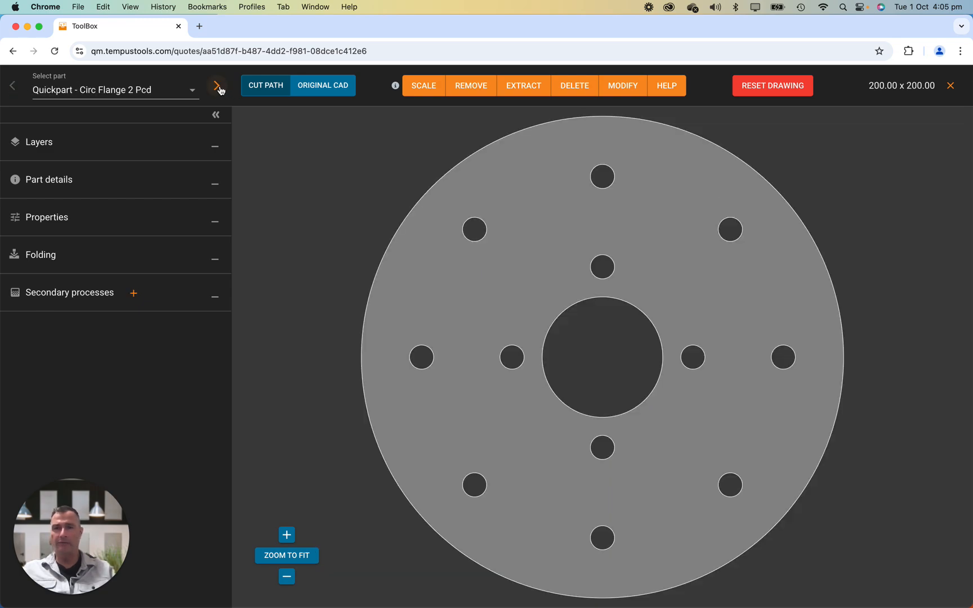
pyautogui.click(219, 88)
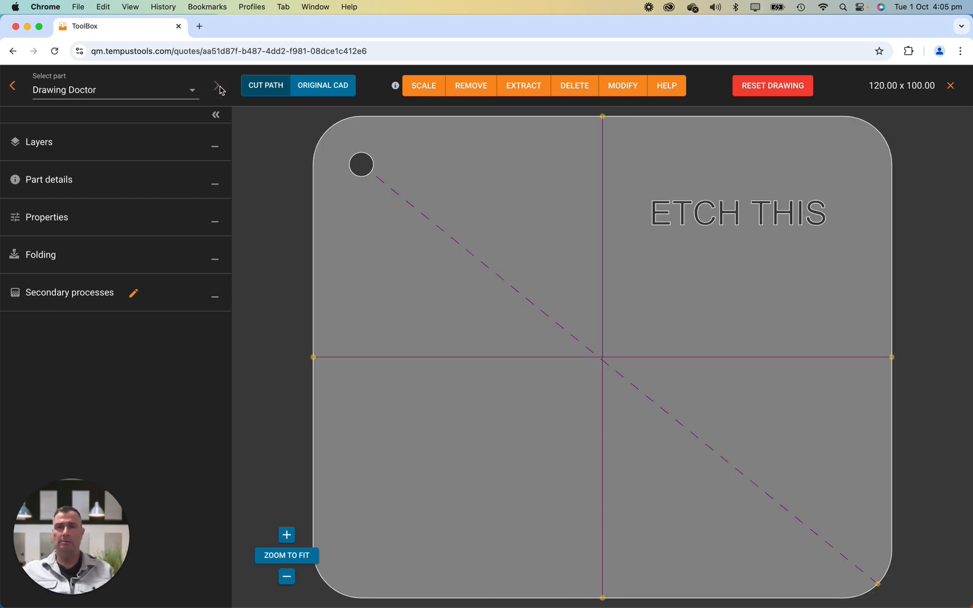
pyautogui.click(17, 88)
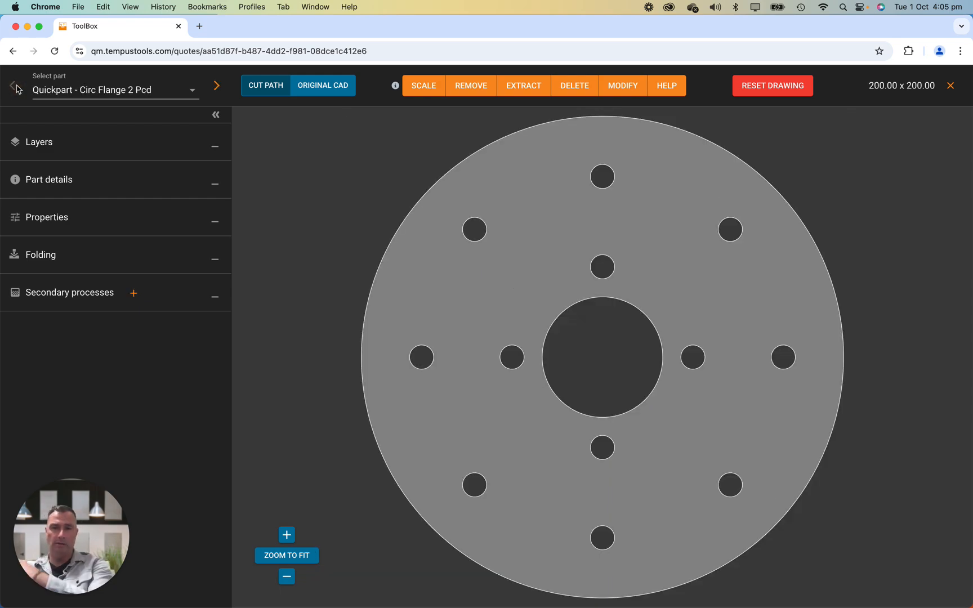
pyautogui.click(216, 87)
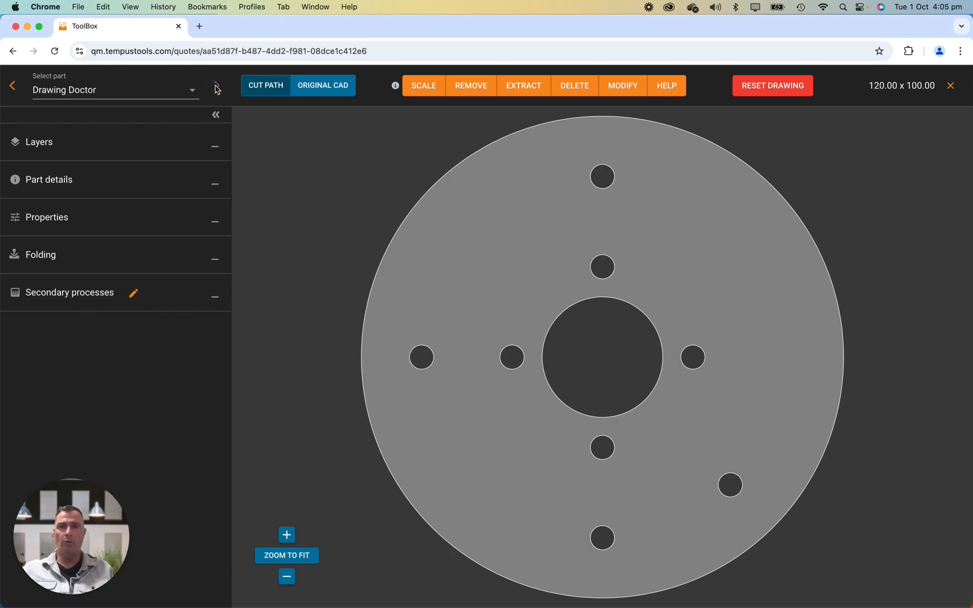
pyautogui.click(194, 91)
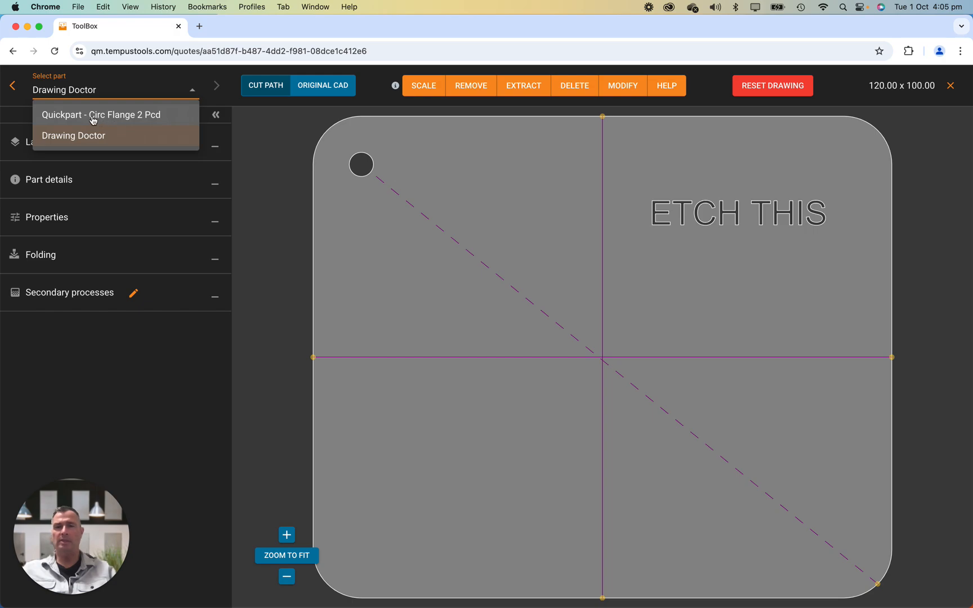
pyautogui.click(96, 134)
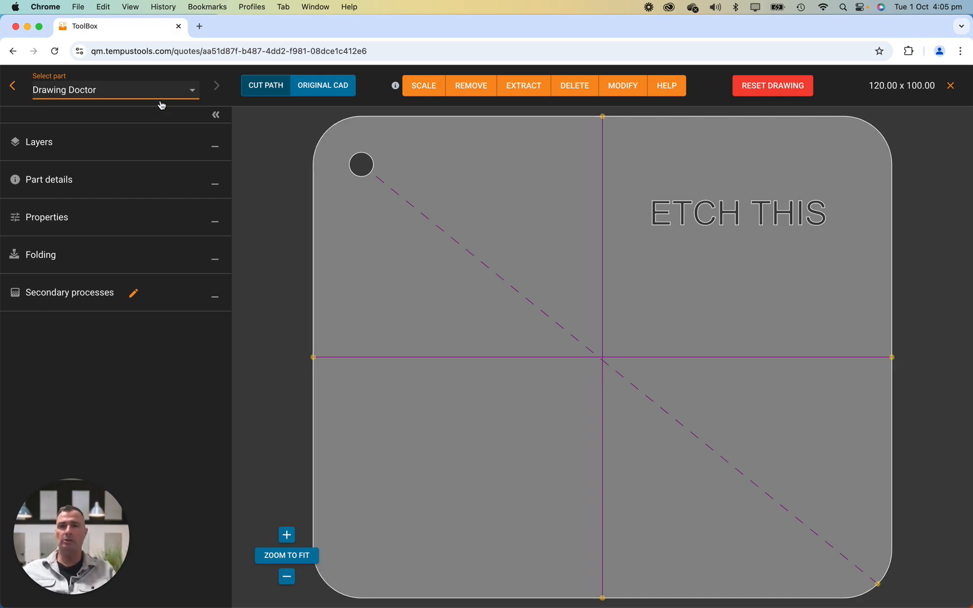
# Step: Expand the layers section and assign the Etching layer to the Etching process
pyautogui.click(216, 147)
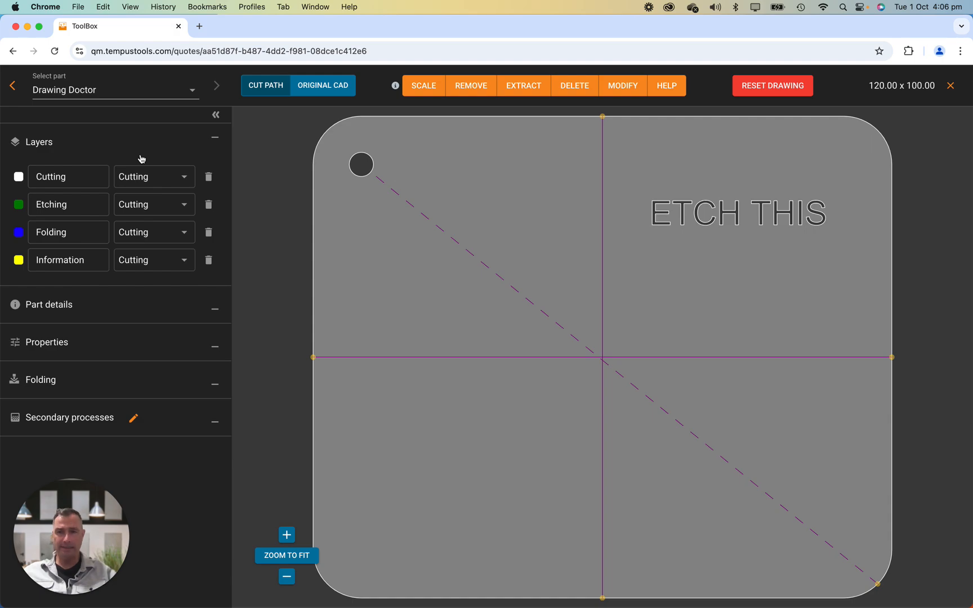
pyautogui.click(216, 140)
pyautogui.click(216, 148)
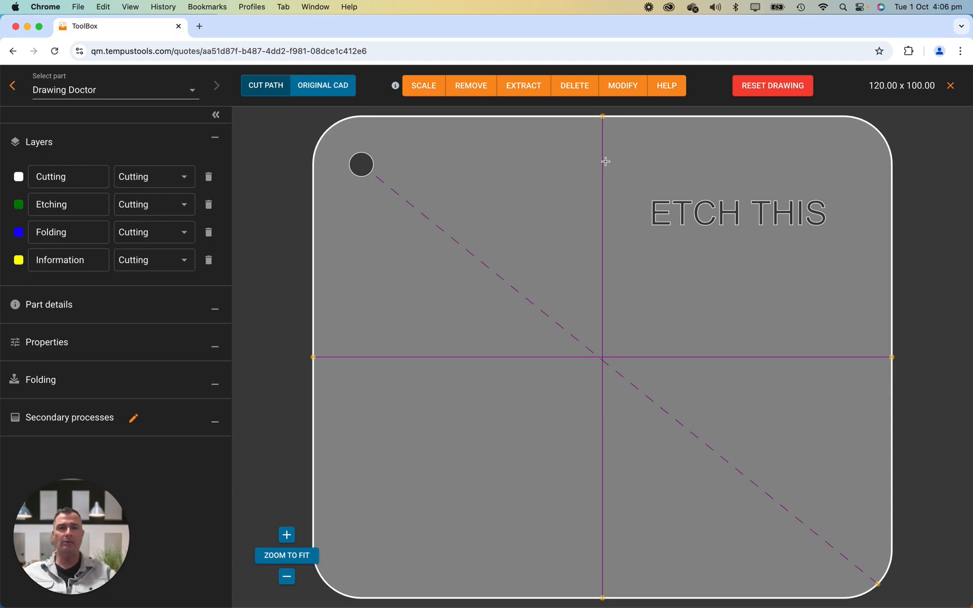
pyautogui.scroll(-2, 604, 159)
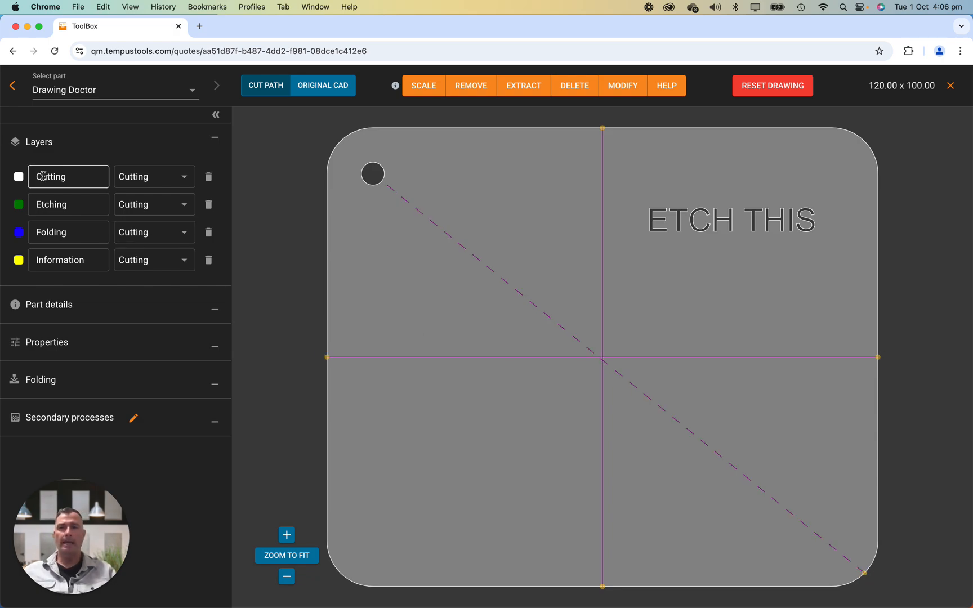
pyautogui.click(179, 209)
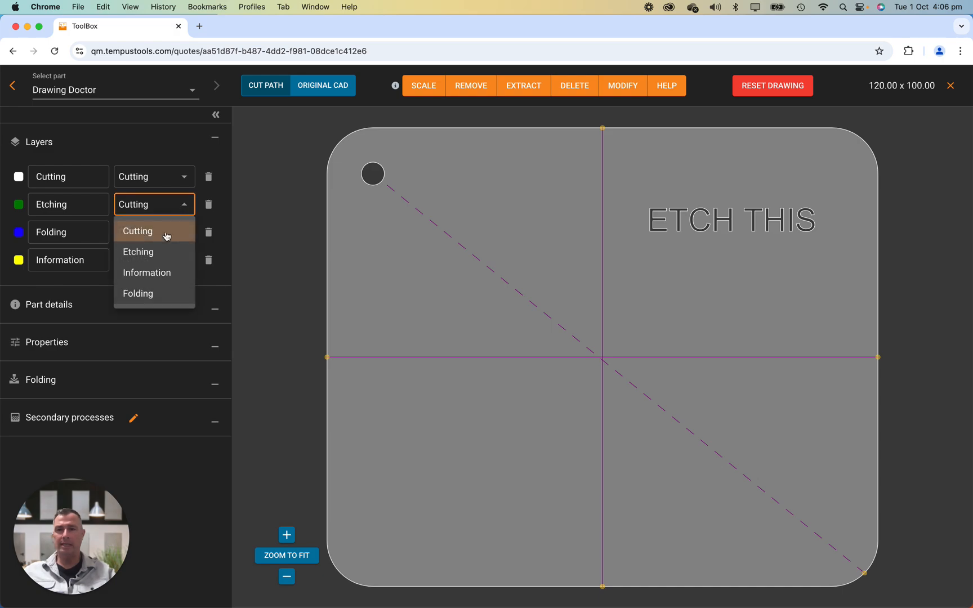
pyautogui.click(163, 251)
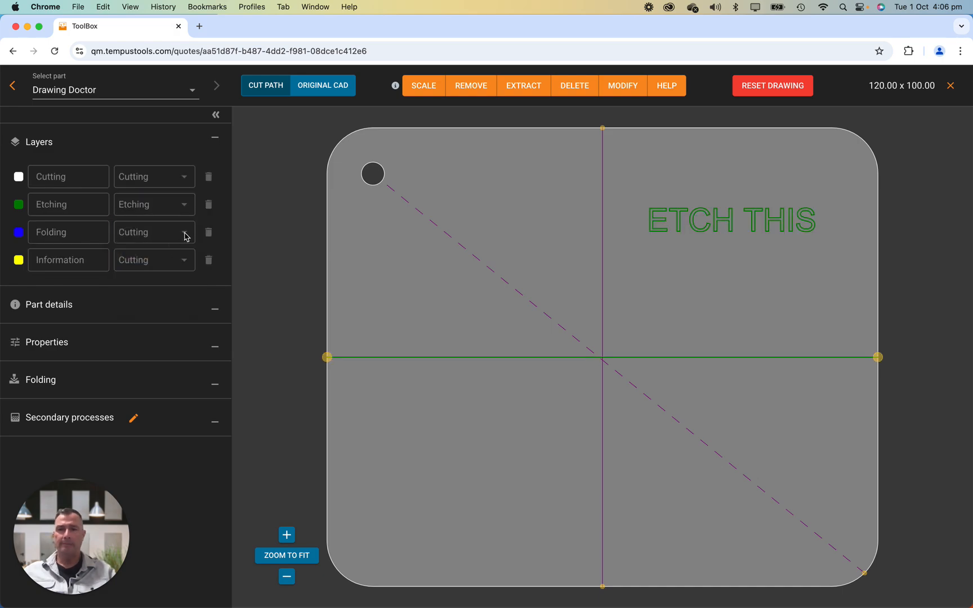
# Step: Assign the Folding layer to Folding and the Information layer to Information
pyautogui.click(186, 234)
pyautogui.click(147, 321)
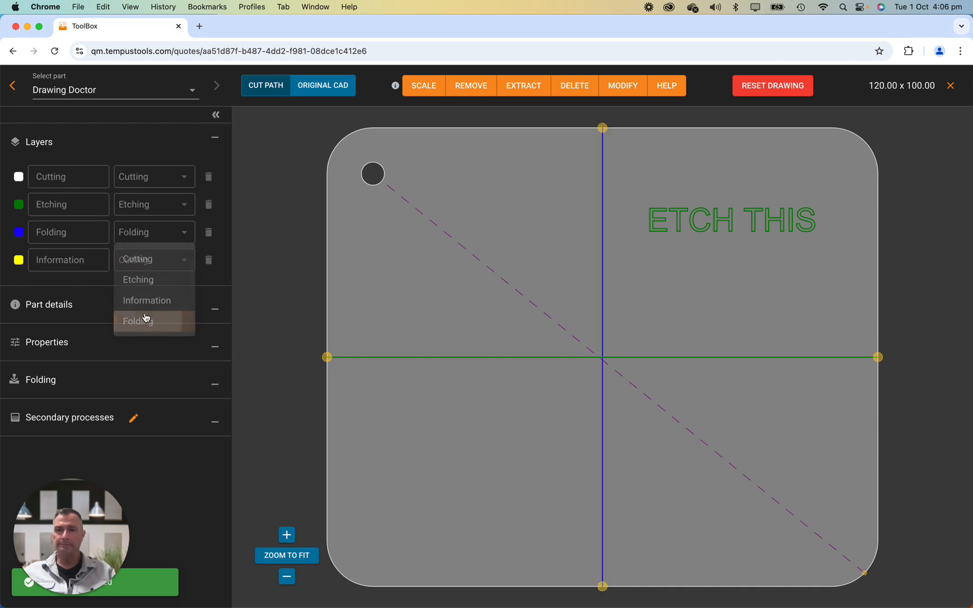
pyautogui.click(186, 264)
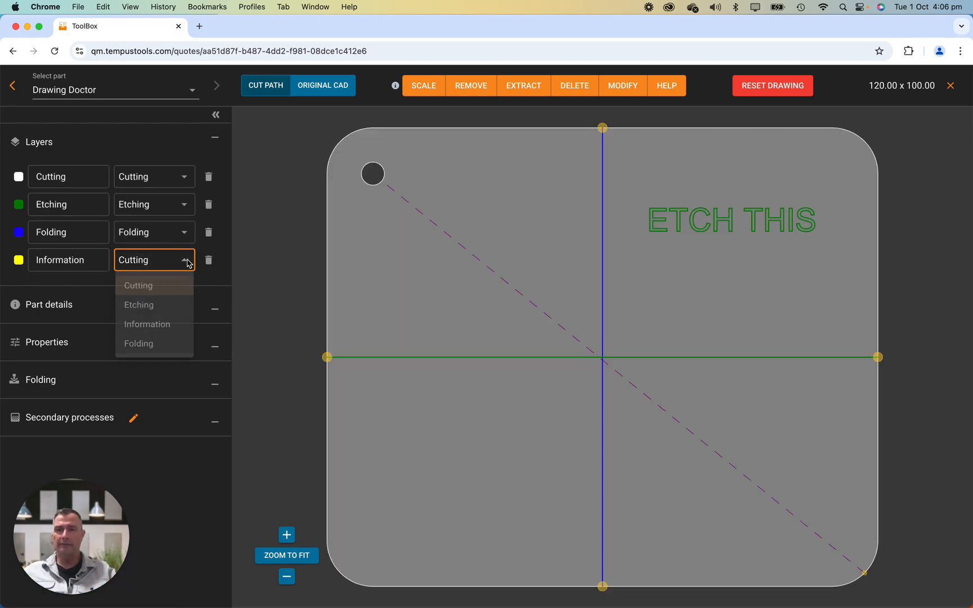
pyautogui.click(147, 332)
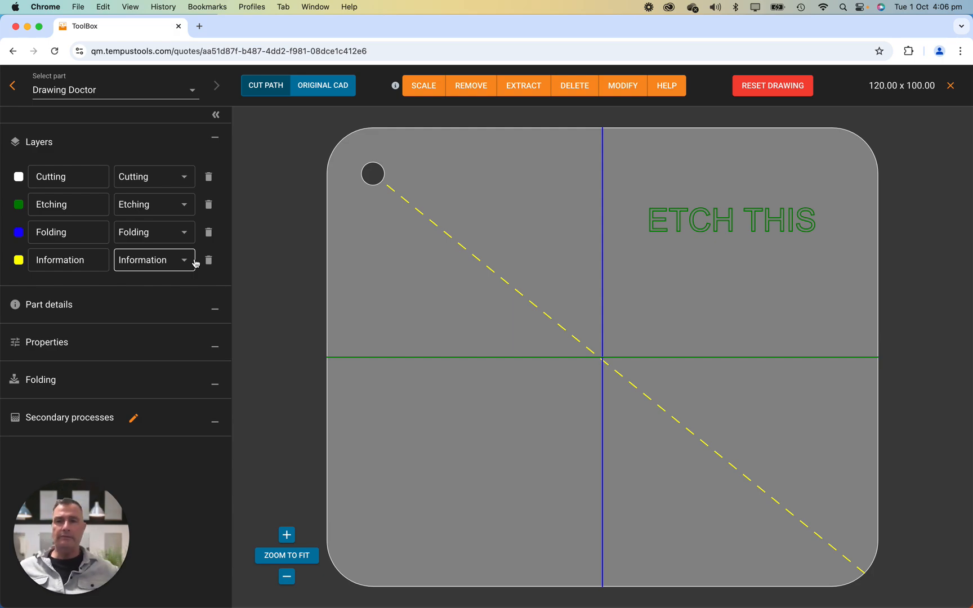
# Step: Review the part details and properties sections, including the available unit options
pyautogui.click(216, 142)
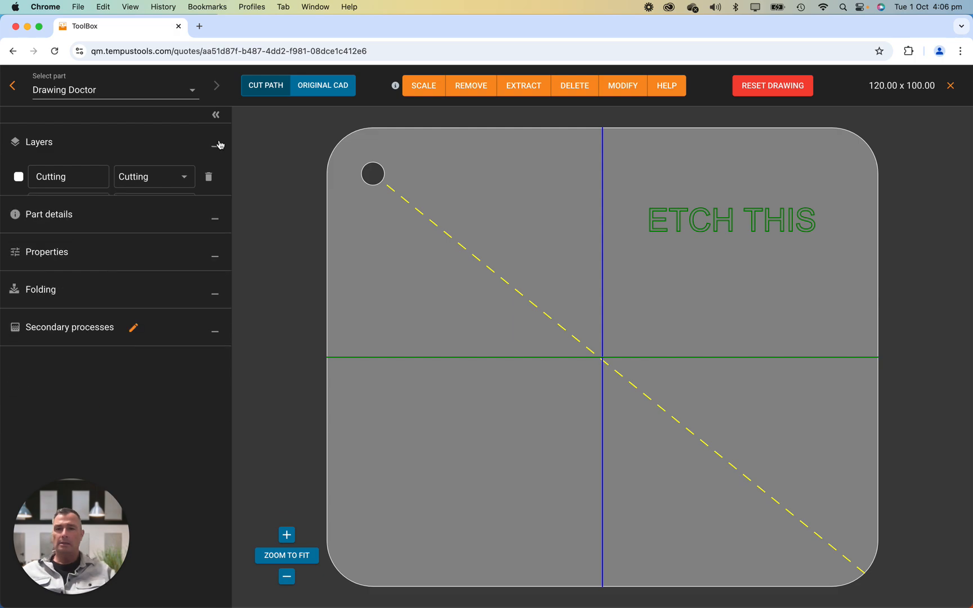
pyautogui.click(218, 189)
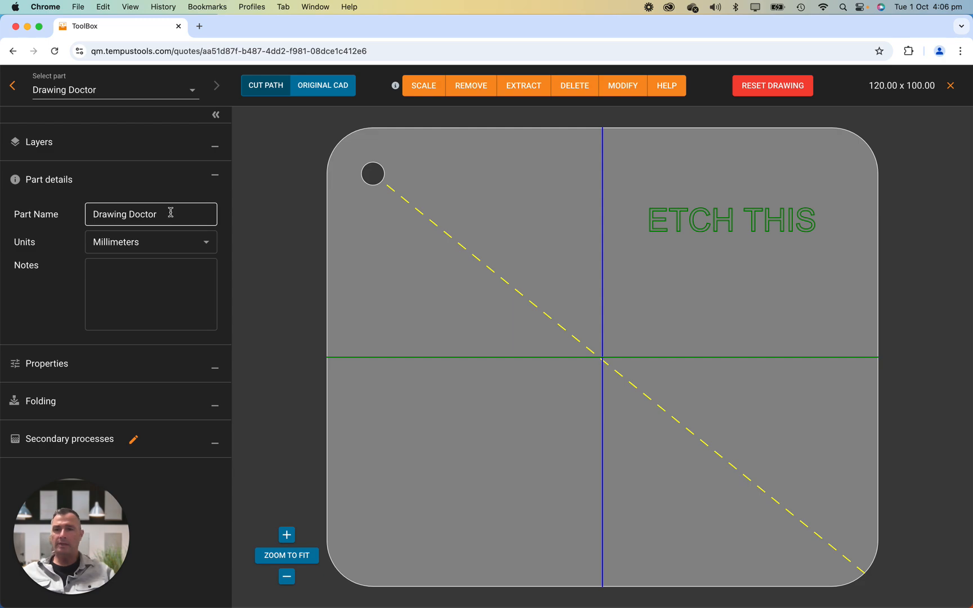
pyautogui.click(145, 245)
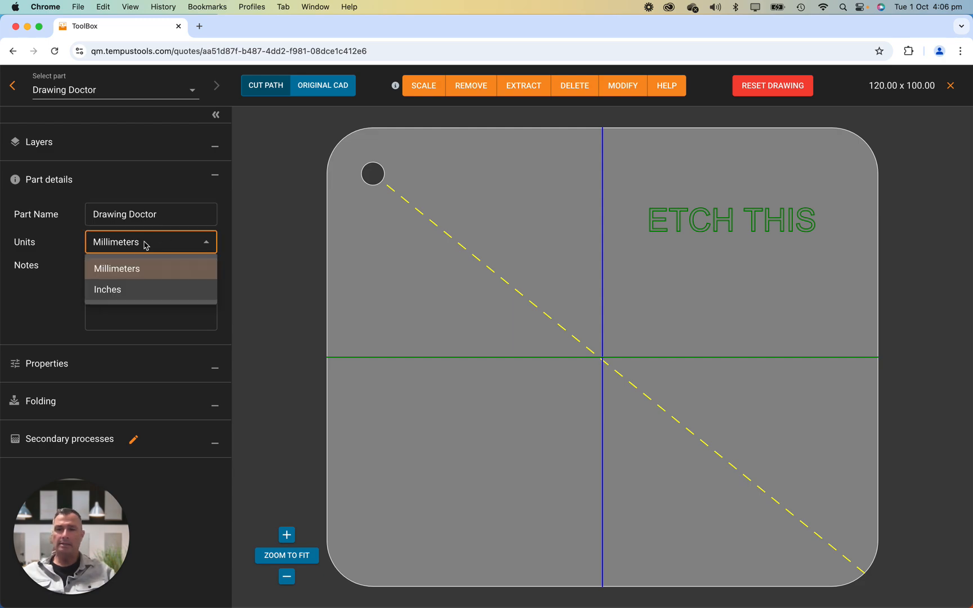
pyautogui.click(56, 255)
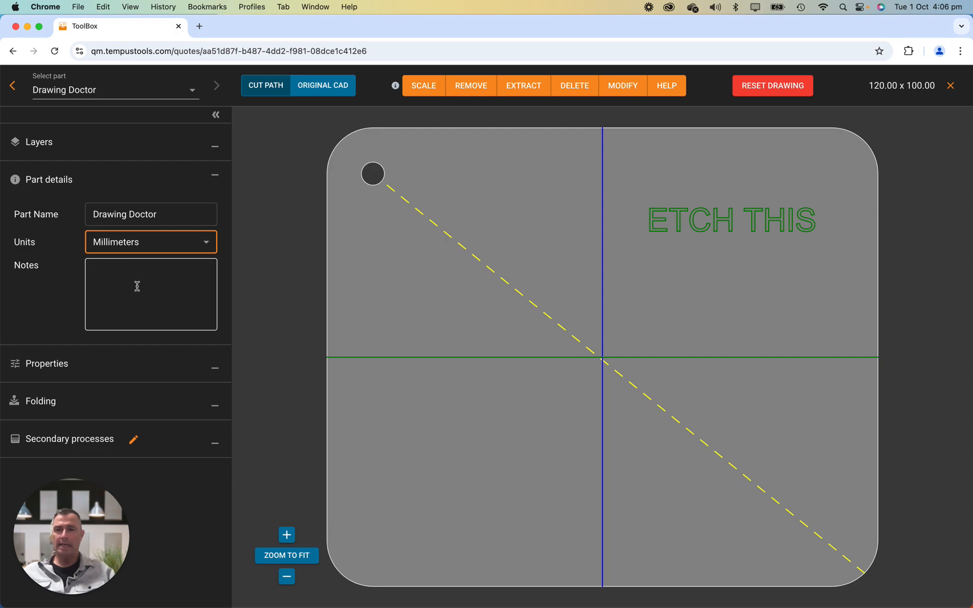
pyautogui.click(219, 180)
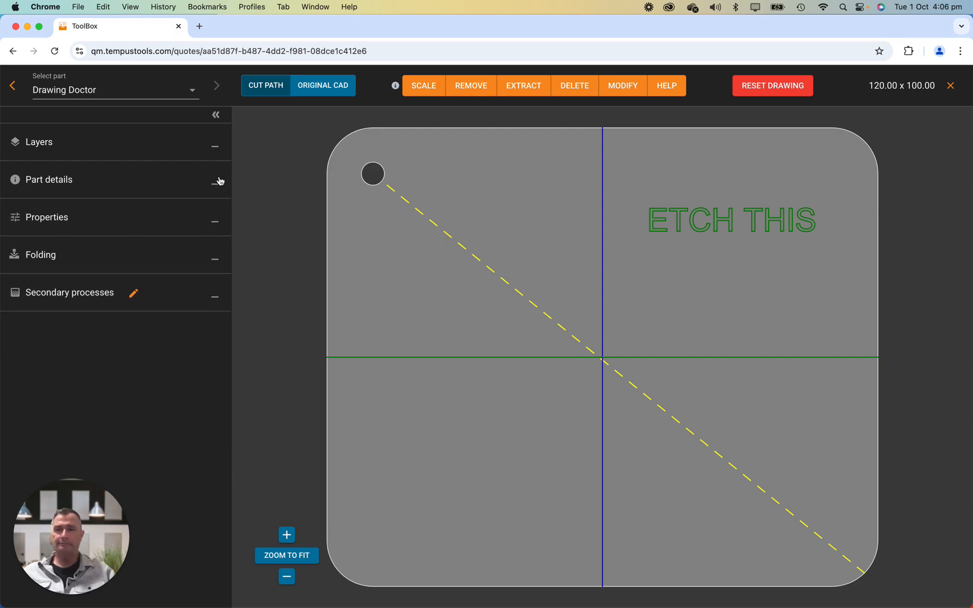
pyautogui.click(214, 216)
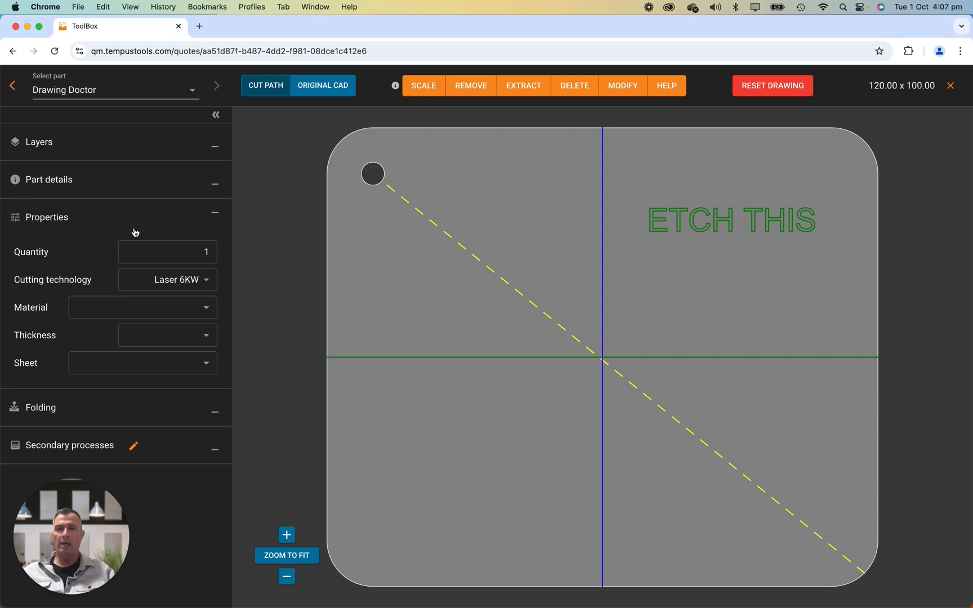
pyautogui.click(216, 214)
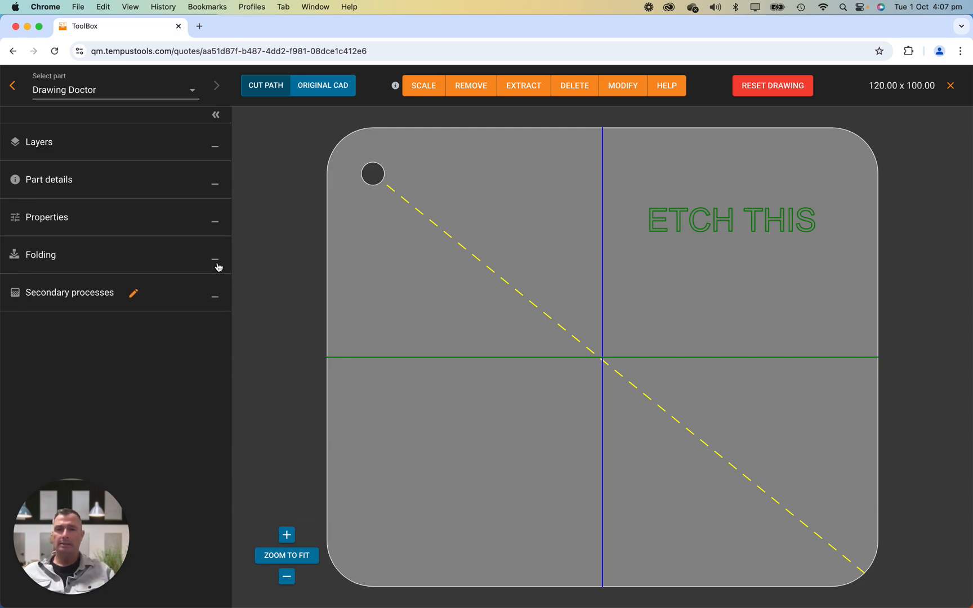
# Step: Set the folding source to Drawing and select the vertical fold line on the part
pyautogui.click(216, 260)
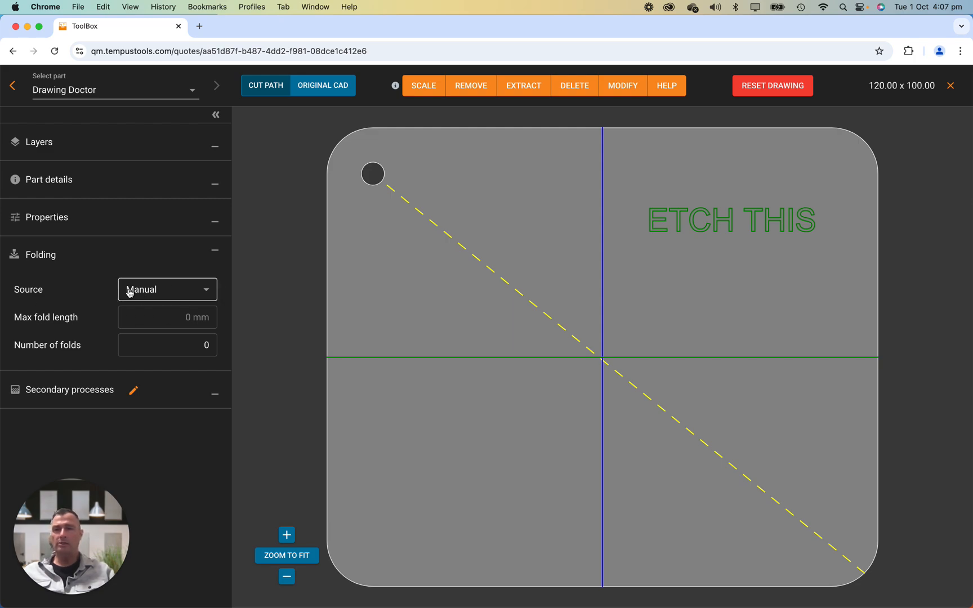
pyautogui.click(194, 290)
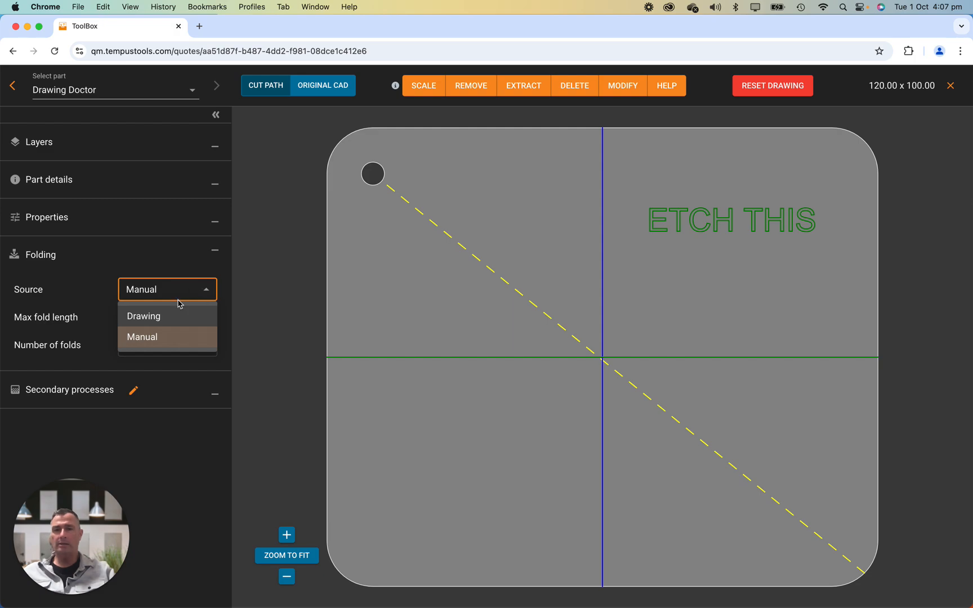
pyautogui.click(147, 338)
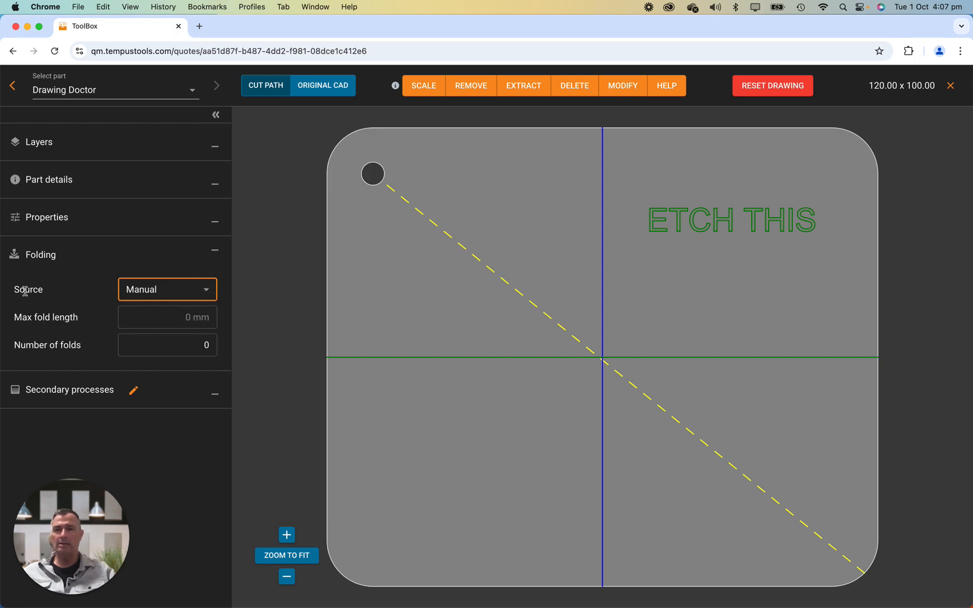
pyautogui.click(155, 315)
pyautogui.click(166, 340)
pyautogui.click(181, 291)
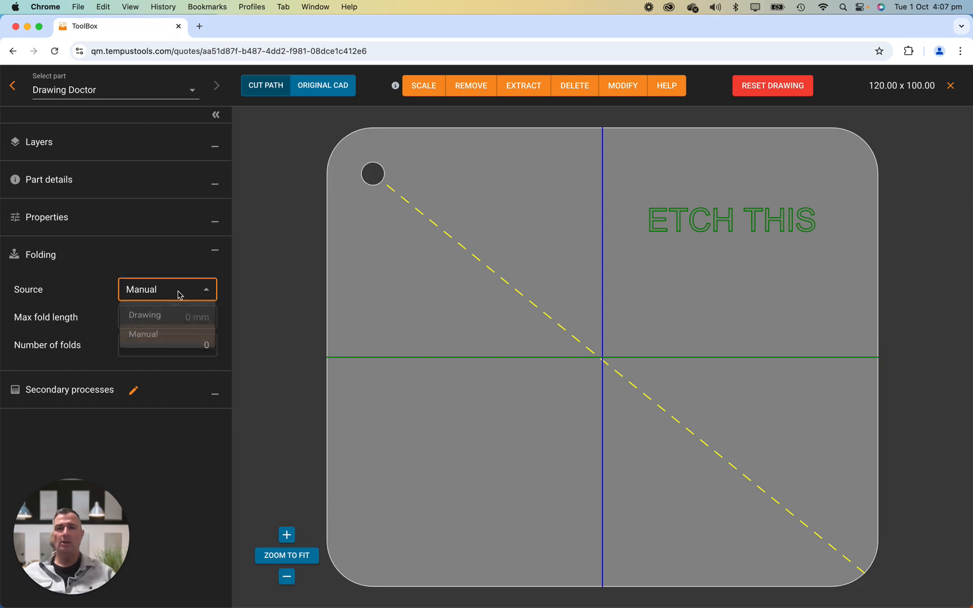
pyautogui.click(150, 323)
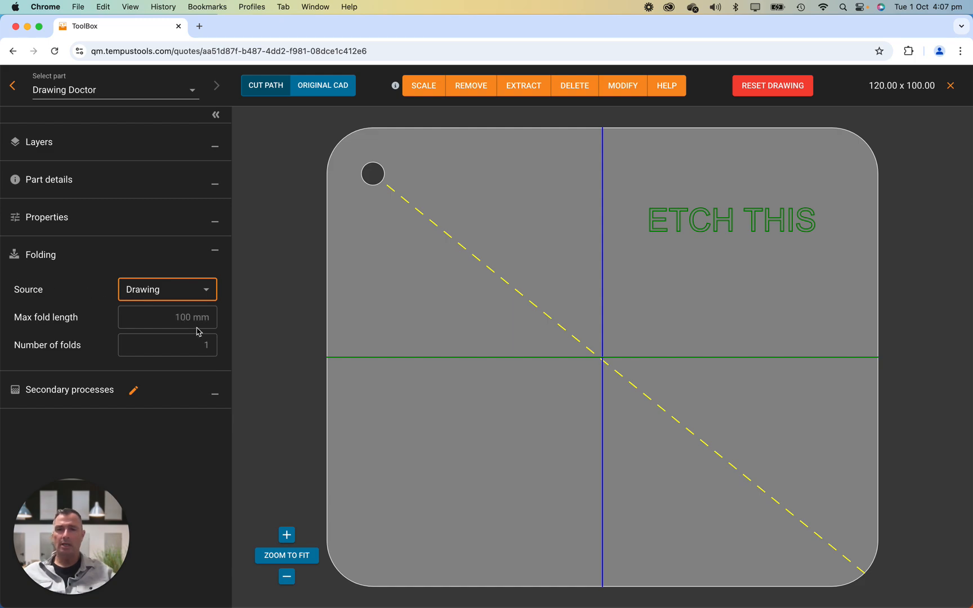
pyautogui.click(602, 278)
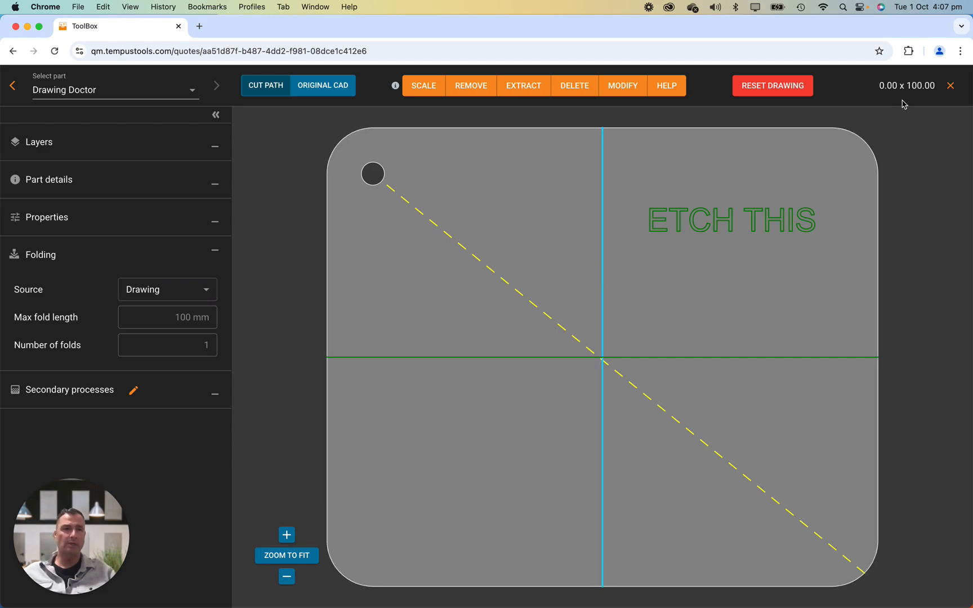
pyautogui.moveTo(904, 85); pyautogui.dragTo(941, 88)
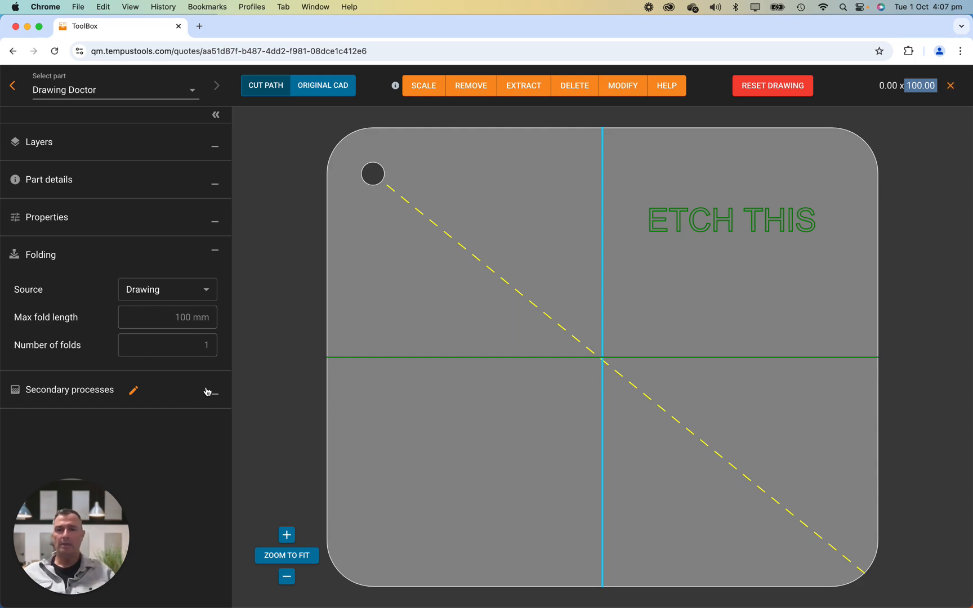
# Step: Replace the Powder Coating secondary process with Galvanising and save the selection
pyautogui.click(134, 392)
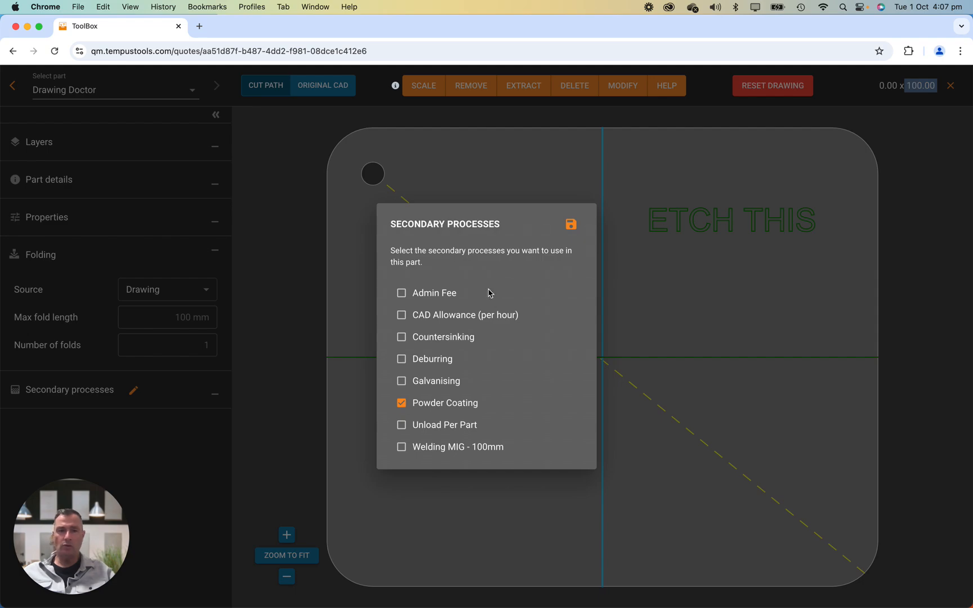
pyautogui.click(401, 404)
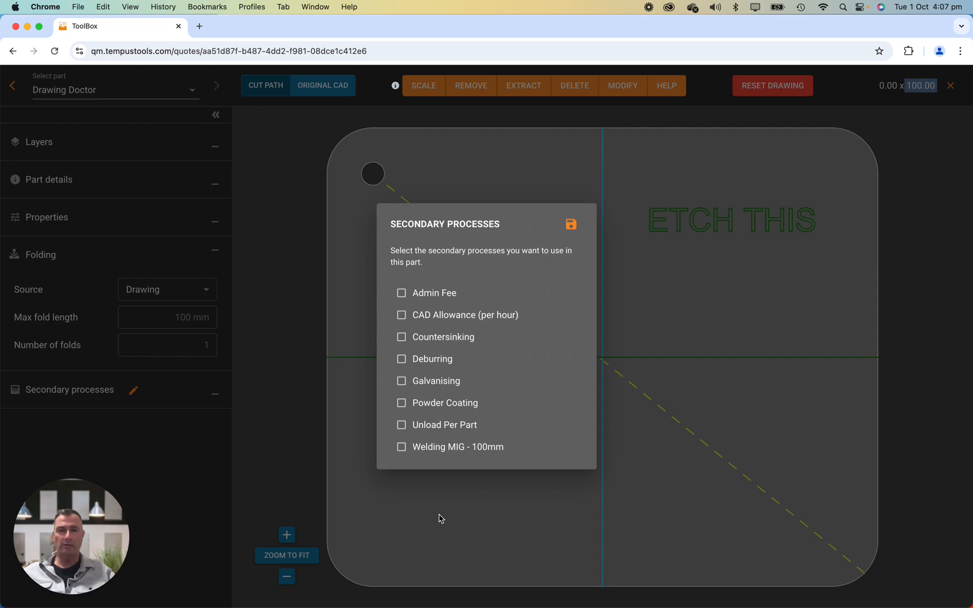
pyautogui.click(402, 381)
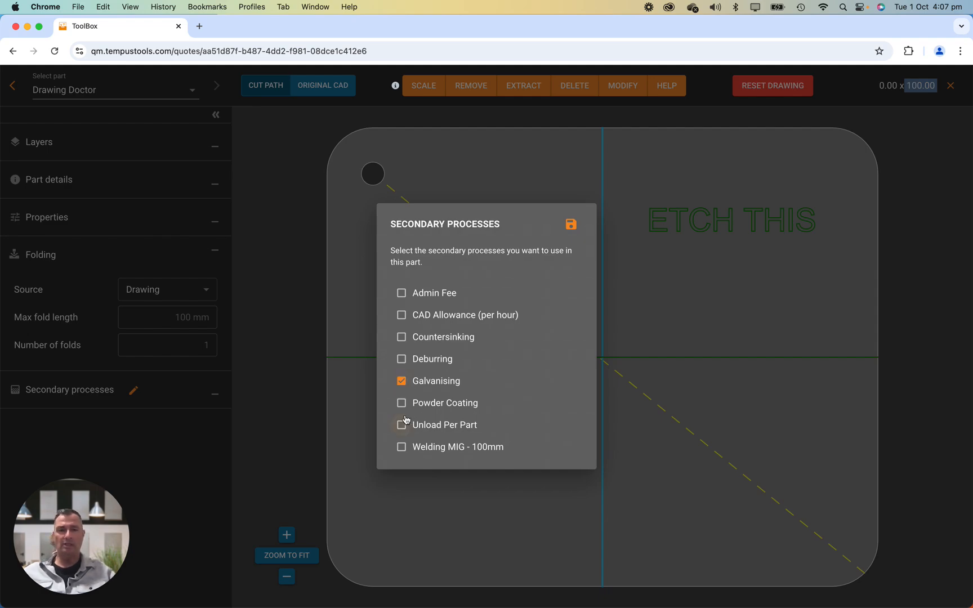
pyautogui.click(570, 226)
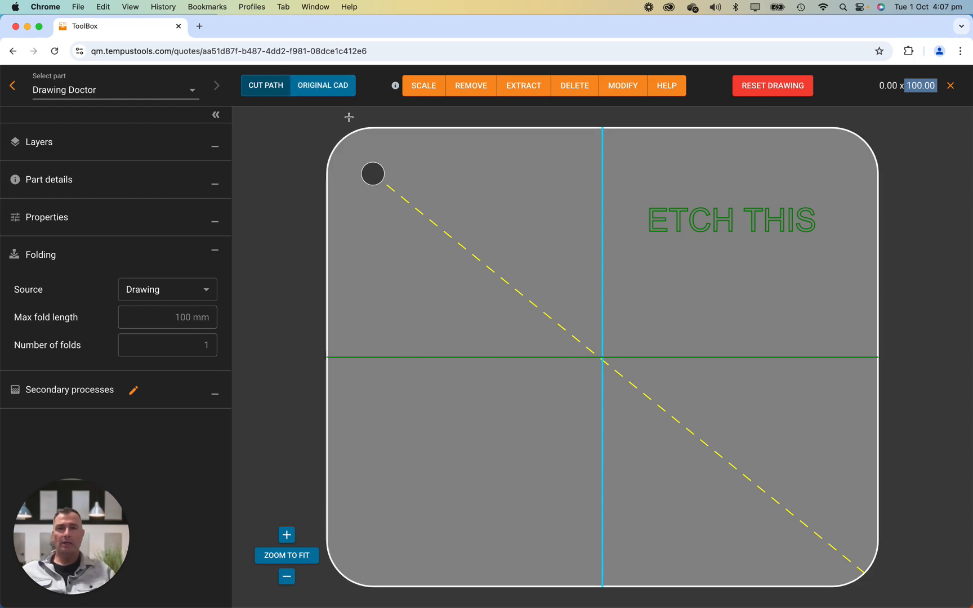
# Step: Switch to the original CAD view and zoom in on the annotation text
pyautogui.click(313, 83)
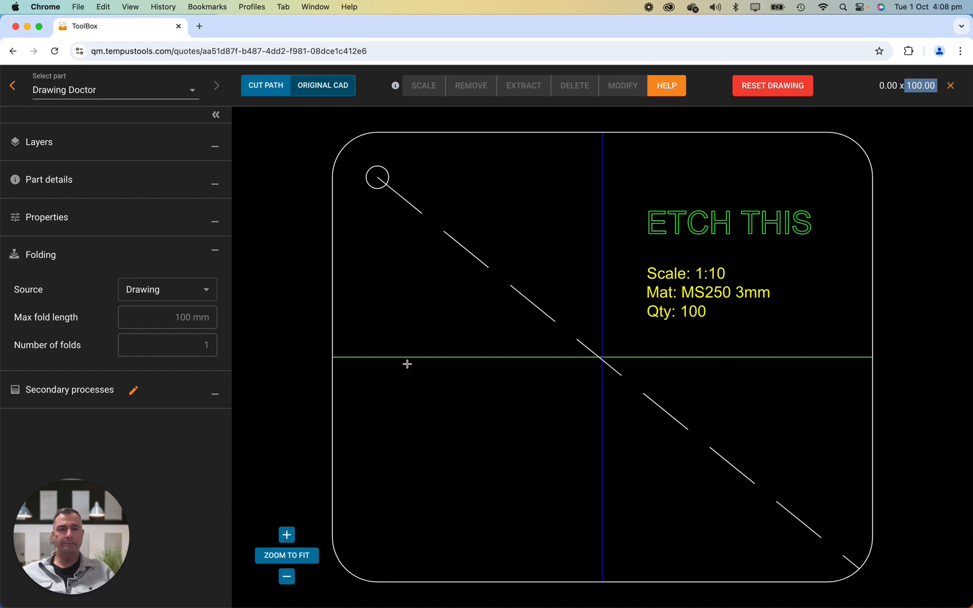
pyautogui.click(287, 534)
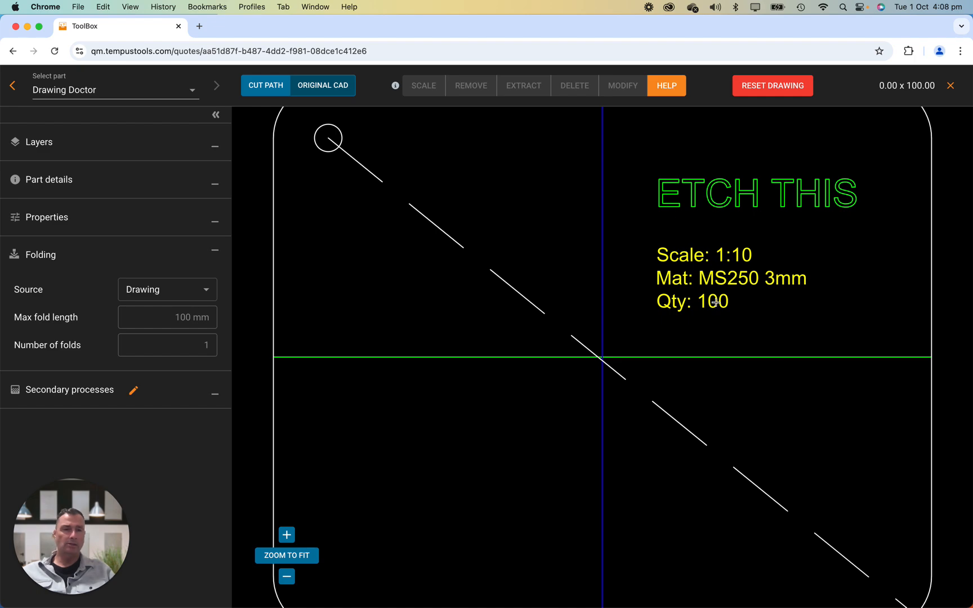
# Step: Switch to the cut path view and set the part quantity to 100
pyautogui.scroll(-3, 714, 304)
pyautogui.scroll(2, 717, 305)
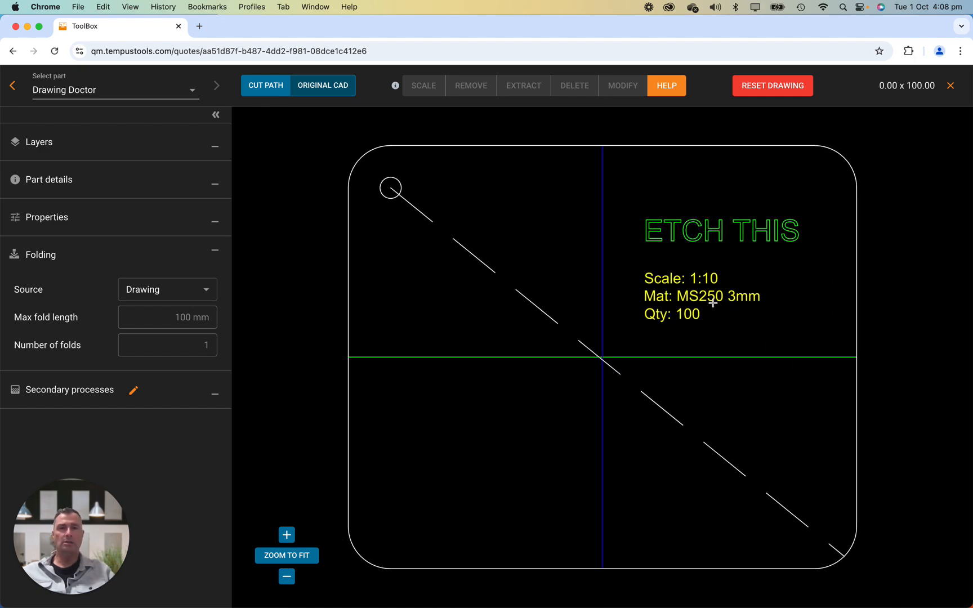
pyautogui.scroll(1, 732, 279)
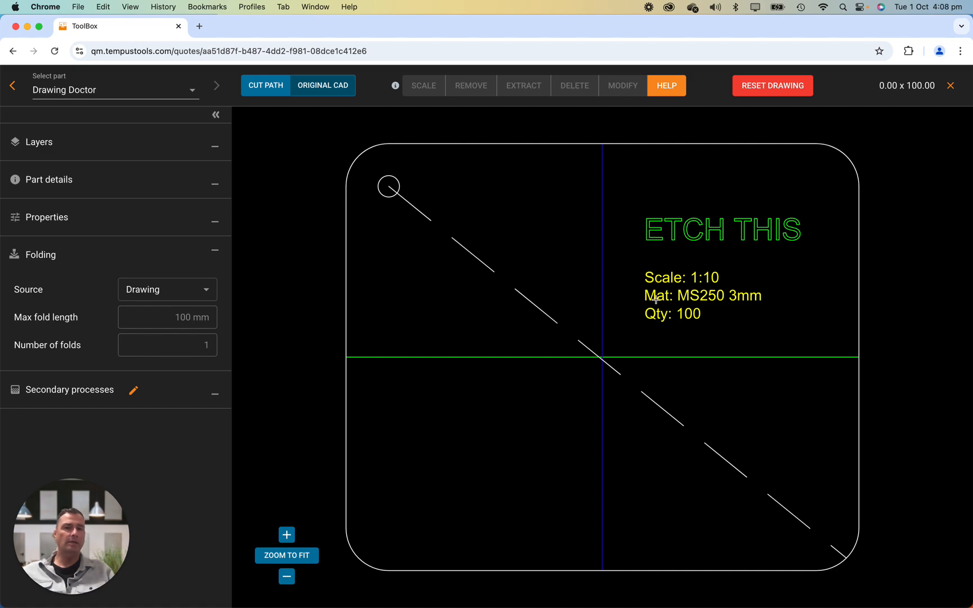
pyautogui.click(264, 89)
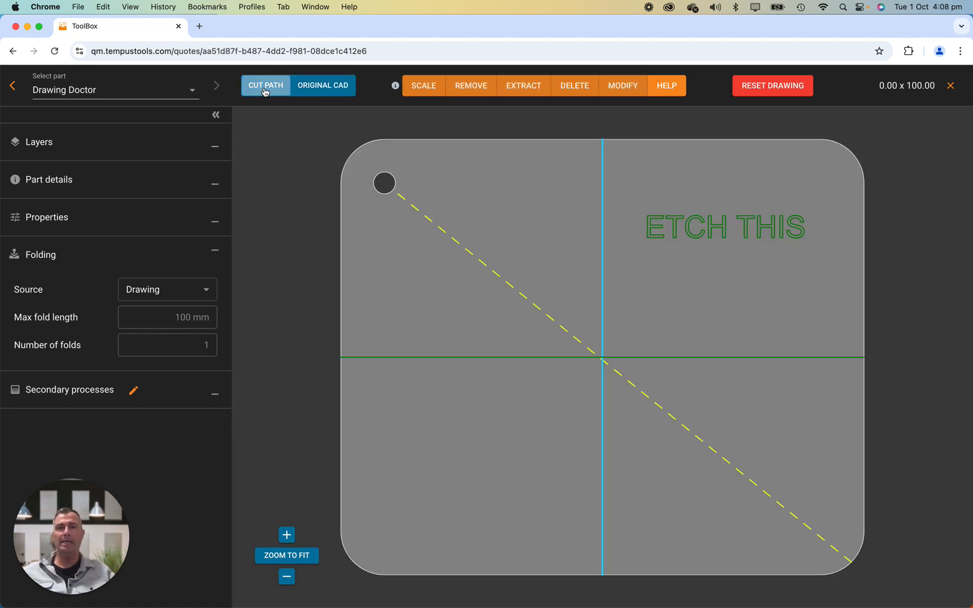
pyautogui.click(214, 221)
pyautogui.click(211, 249)
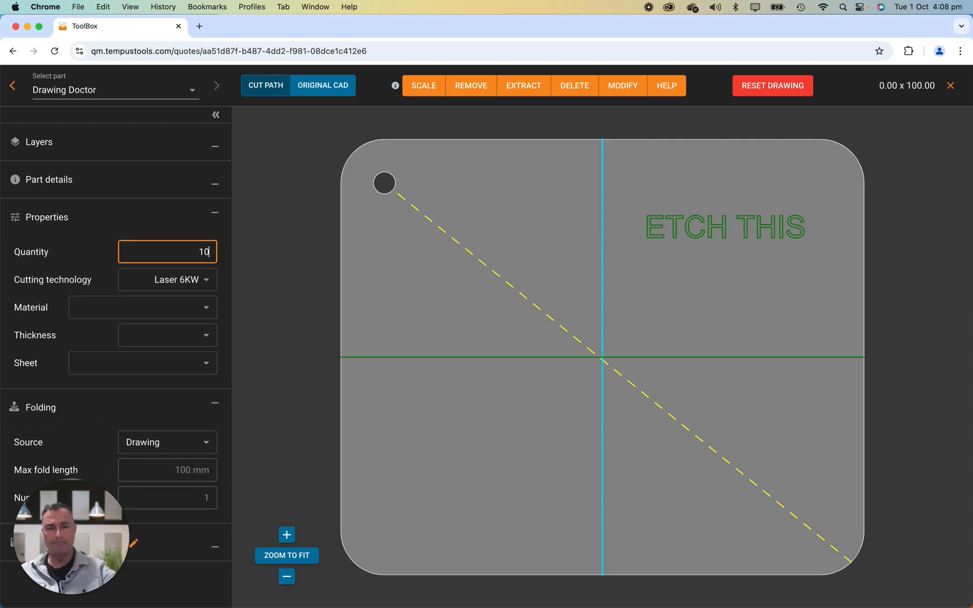
# Step: Set the material to Mild Steel 250 HR and the thickness to 3.00 mm
pyautogui.click(204, 308)
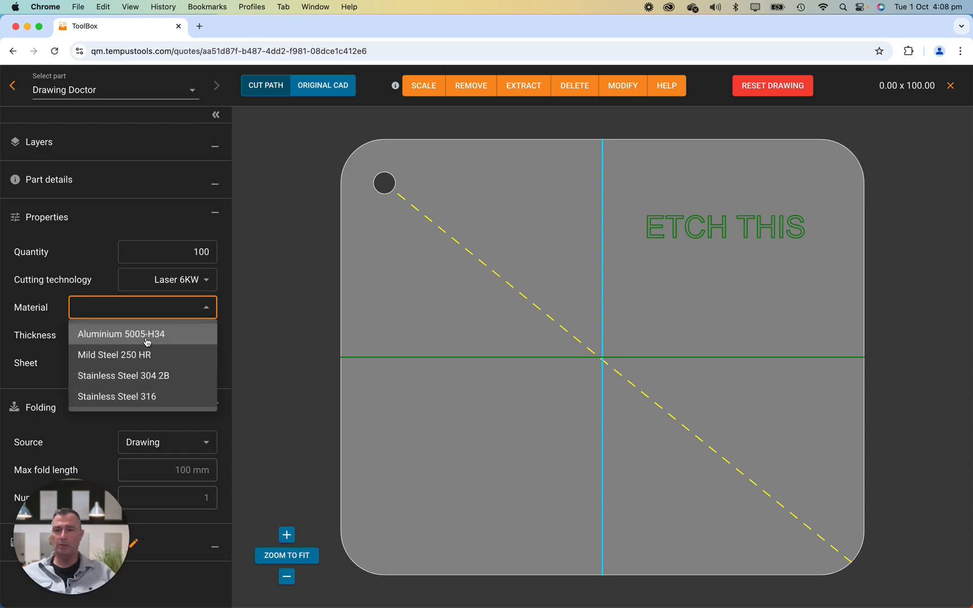
pyautogui.click(127, 354)
pyautogui.click(169, 340)
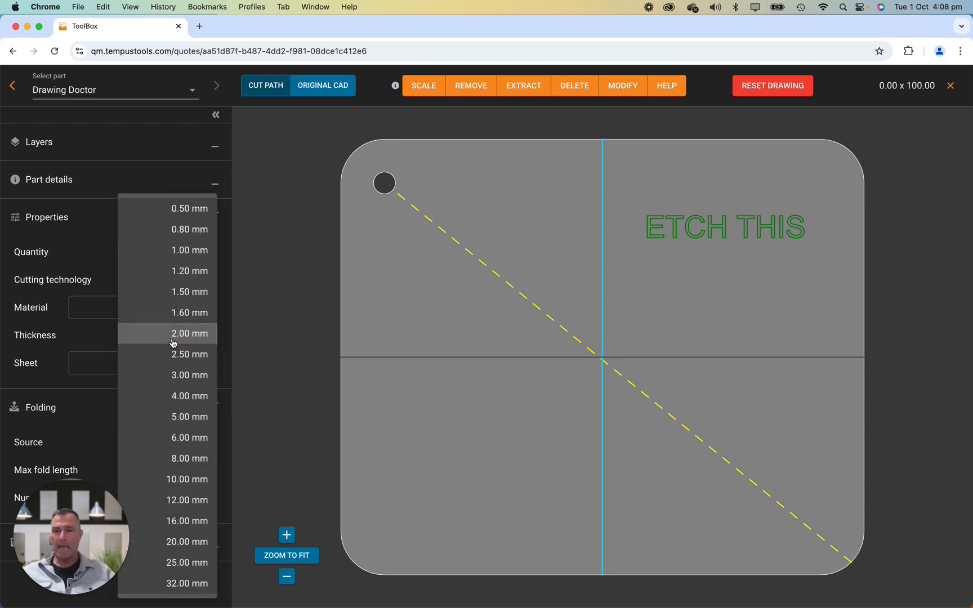
pyautogui.click(183, 374)
# Step: Choose the 2,400.00 x 1,200.00 mm sheet size
pyautogui.click(202, 365)
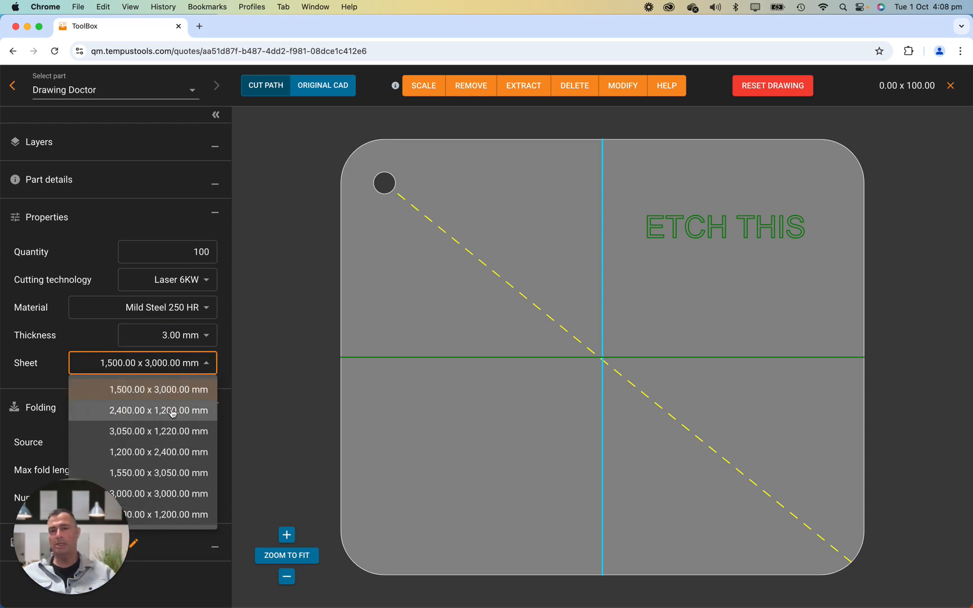
pyautogui.click(167, 411)
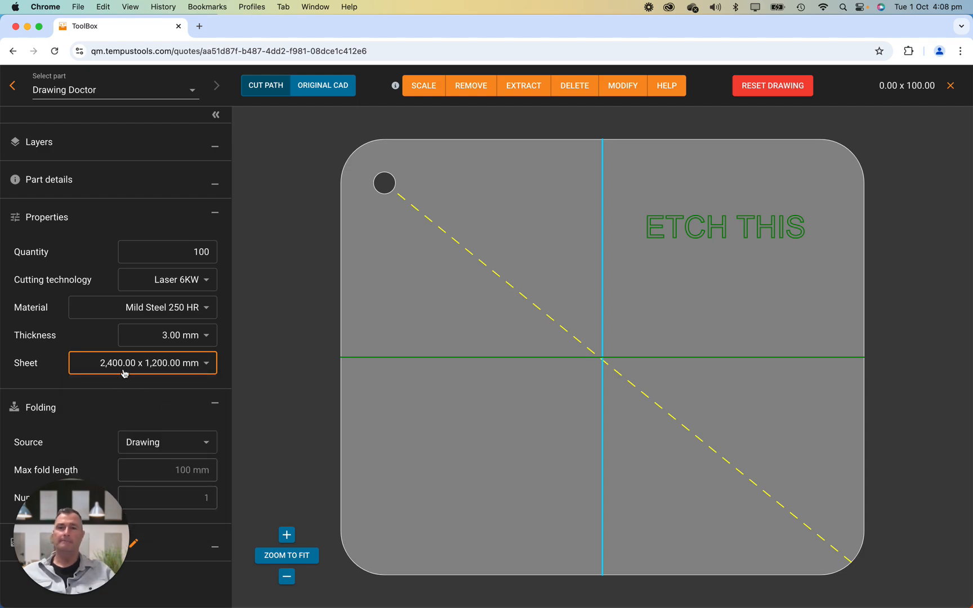
# Step: Scale the drawing up by a factor of 10
pyautogui.click(429, 87)
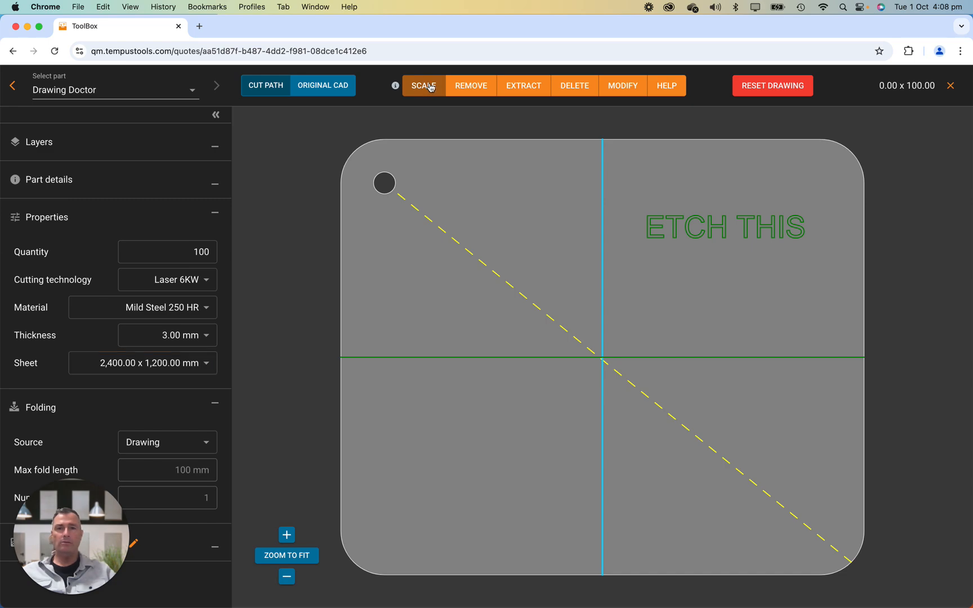
pyautogui.click(435, 288)
pyautogui.write('0')
pyautogui.click(524, 425)
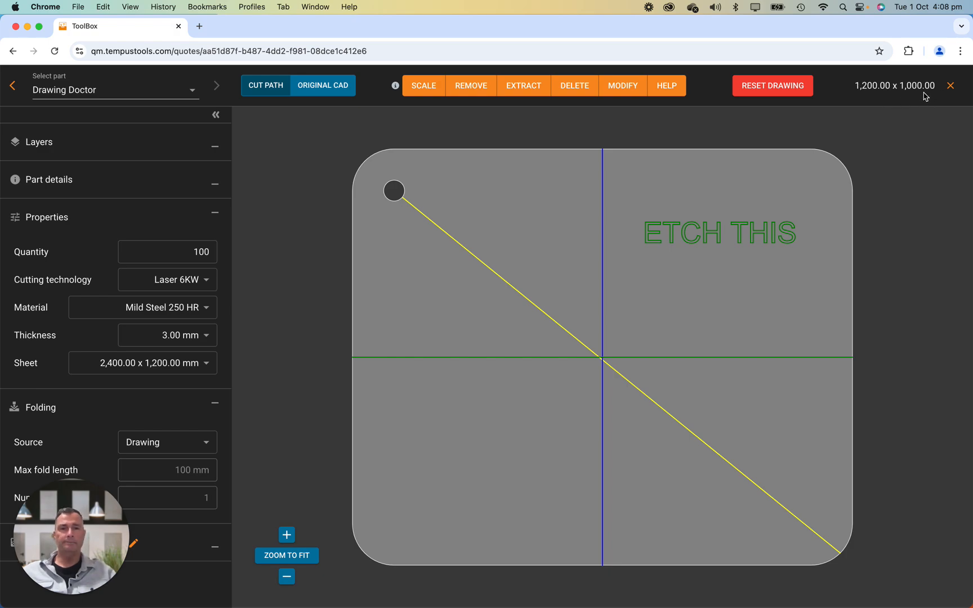
# Step: Remove the non-solid lines from the drawing
pyautogui.click(475, 88)
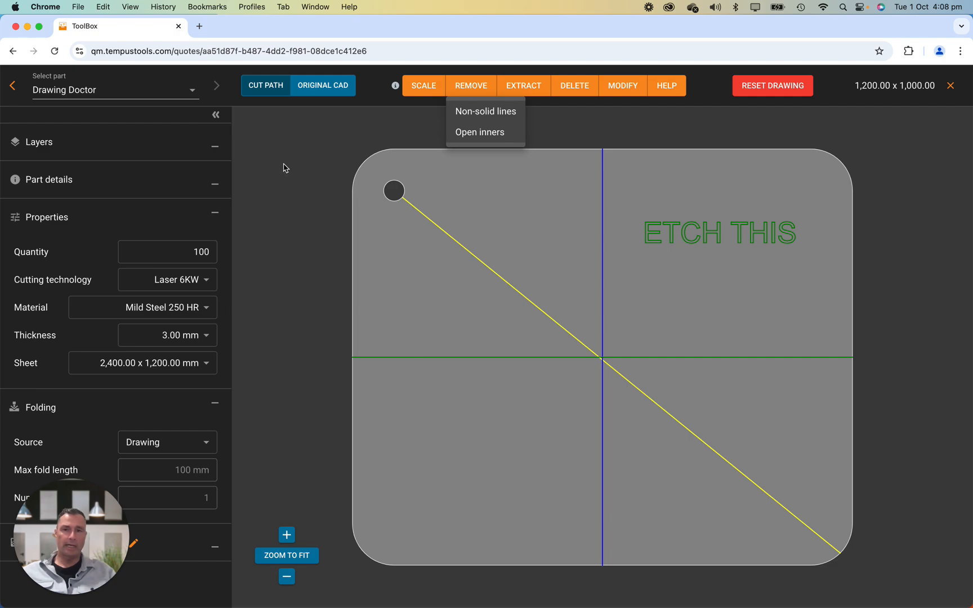
pyautogui.click(318, 83)
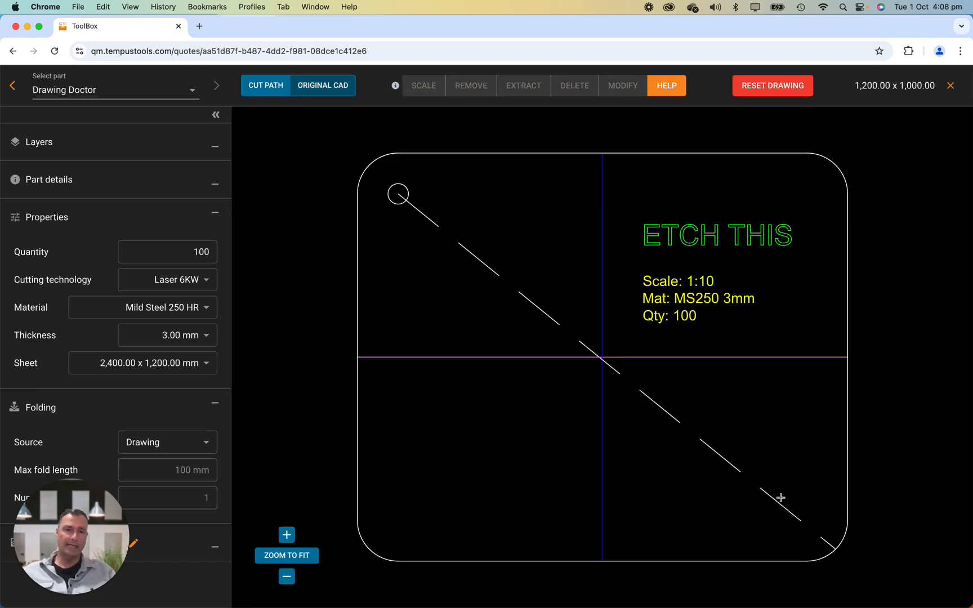
pyautogui.click(265, 86)
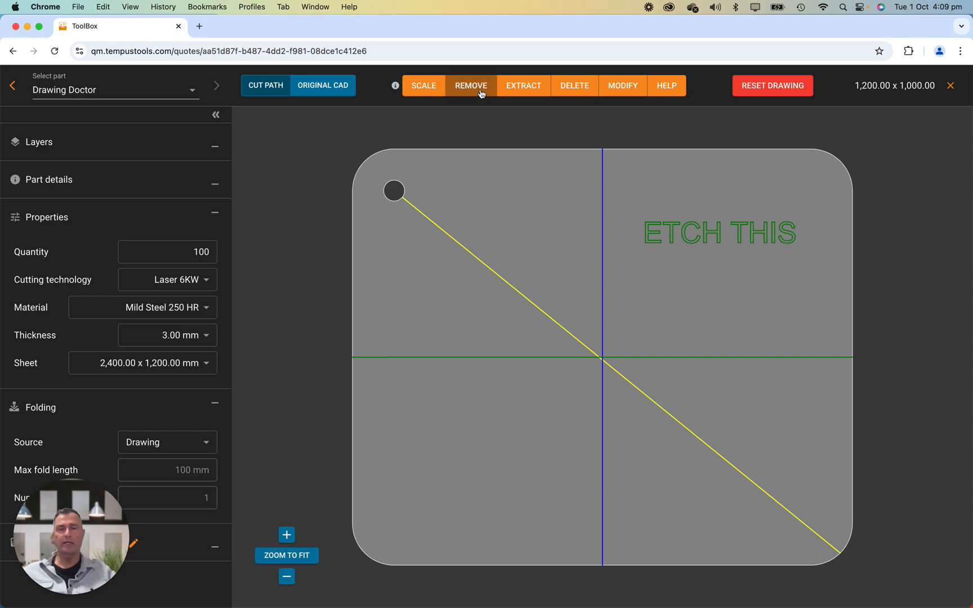
pyautogui.click(481, 91)
pyautogui.click(496, 111)
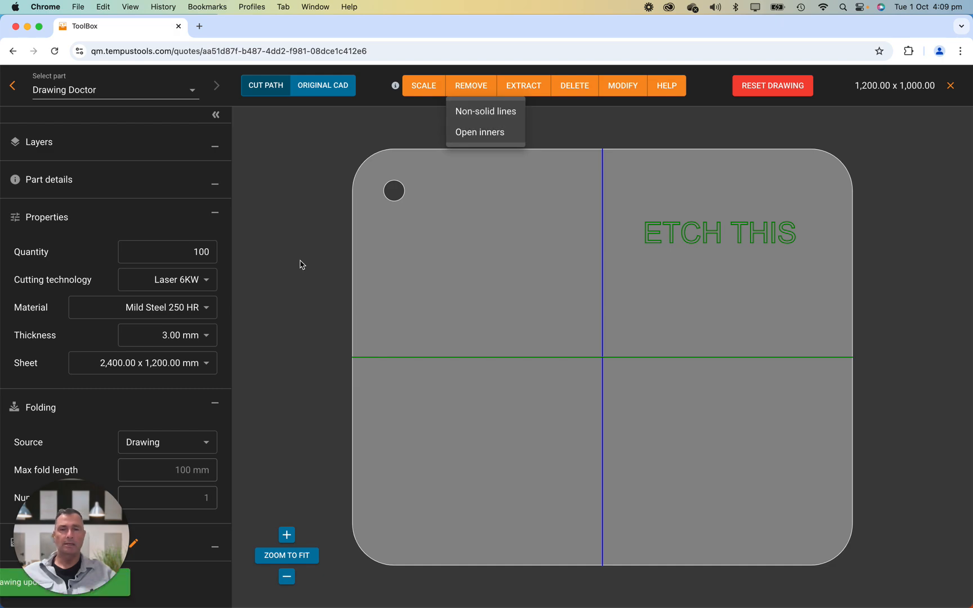
pyautogui.click(579, 90)
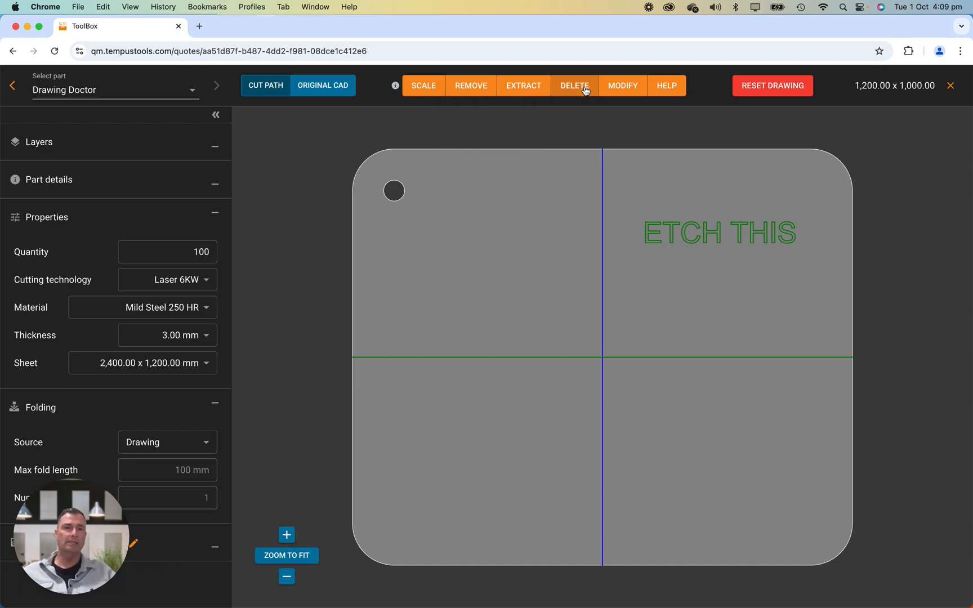
pyautogui.click(462, 144)
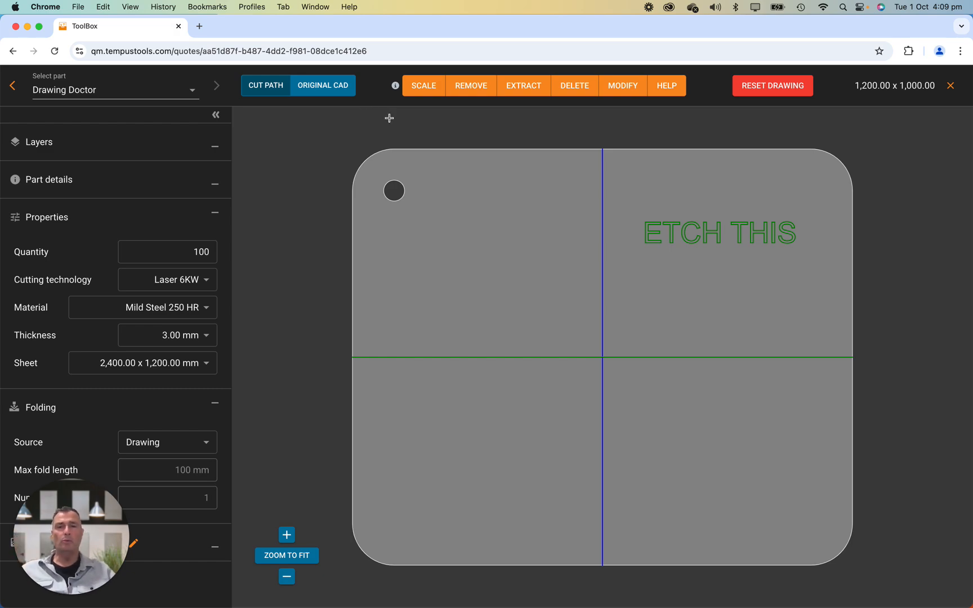
pyautogui.click(524, 88)
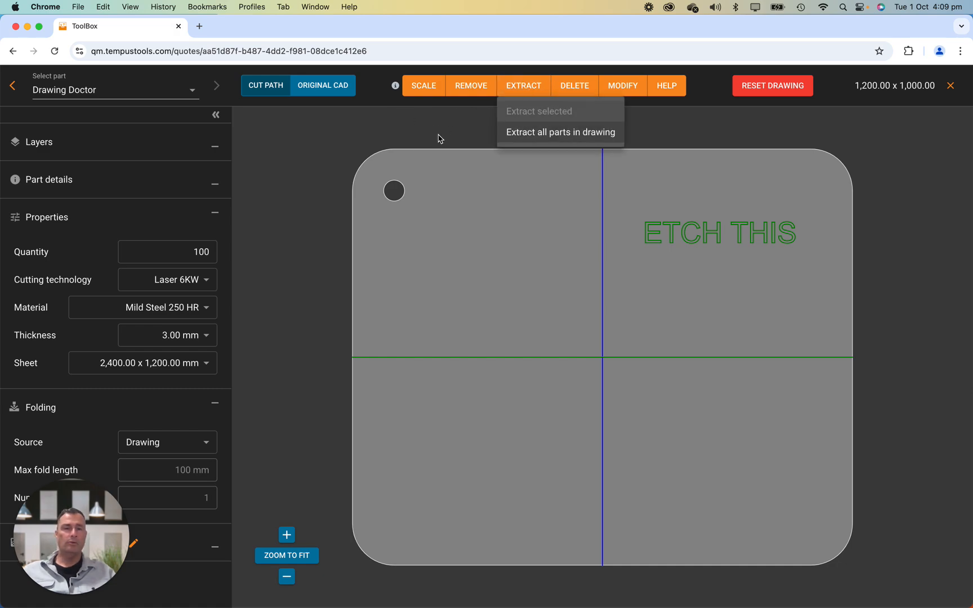
pyautogui.click(443, 117)
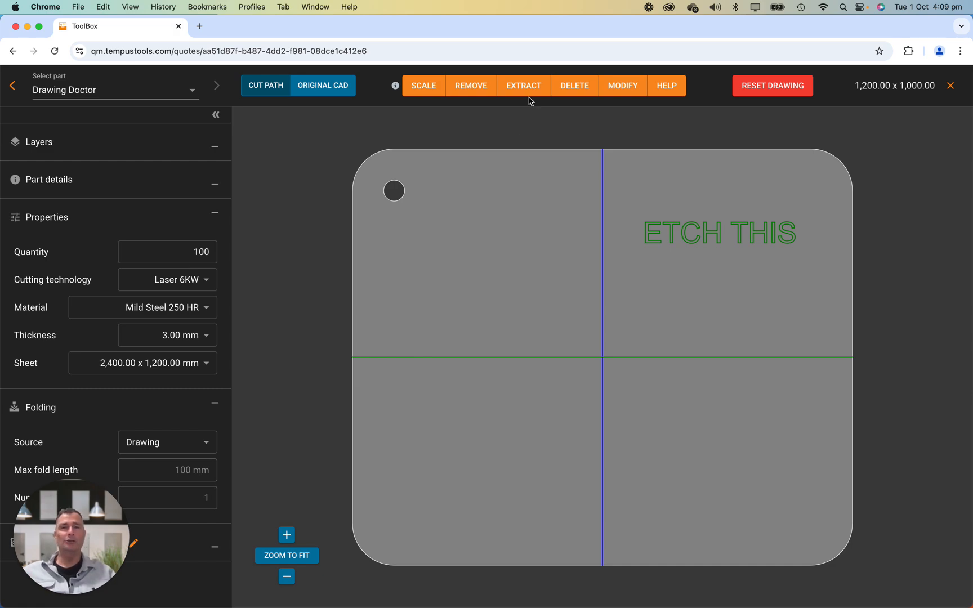
pyautogui.click(582, 88)
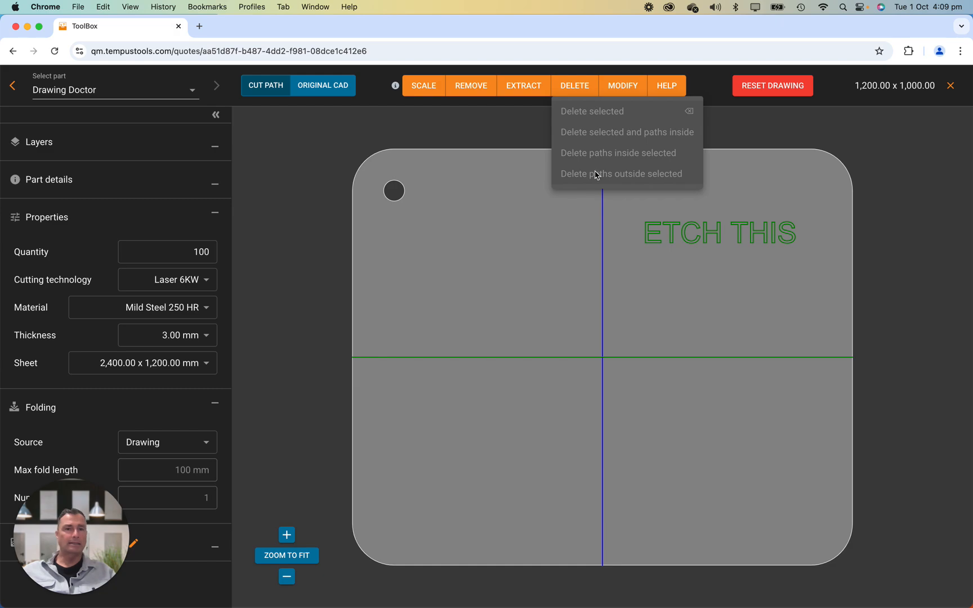
pyautogui.click(526, 131)
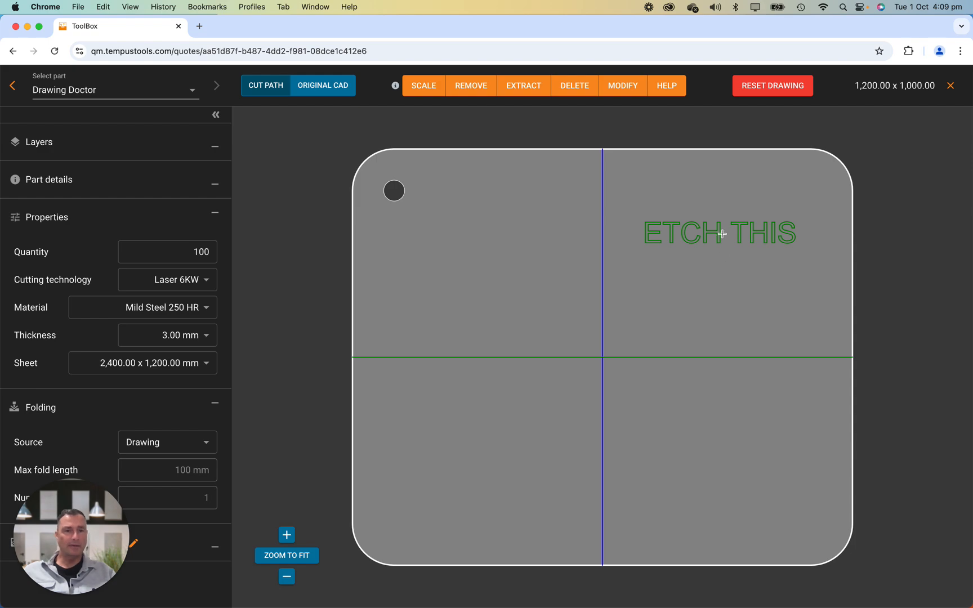
# Step: Box-select the letter H in the ETCH THIS text and delete it
pyautogui.moveTo(726, 211); pyautogui.dragTo(699, 260)
pyautogui.moveTo(583, 92)
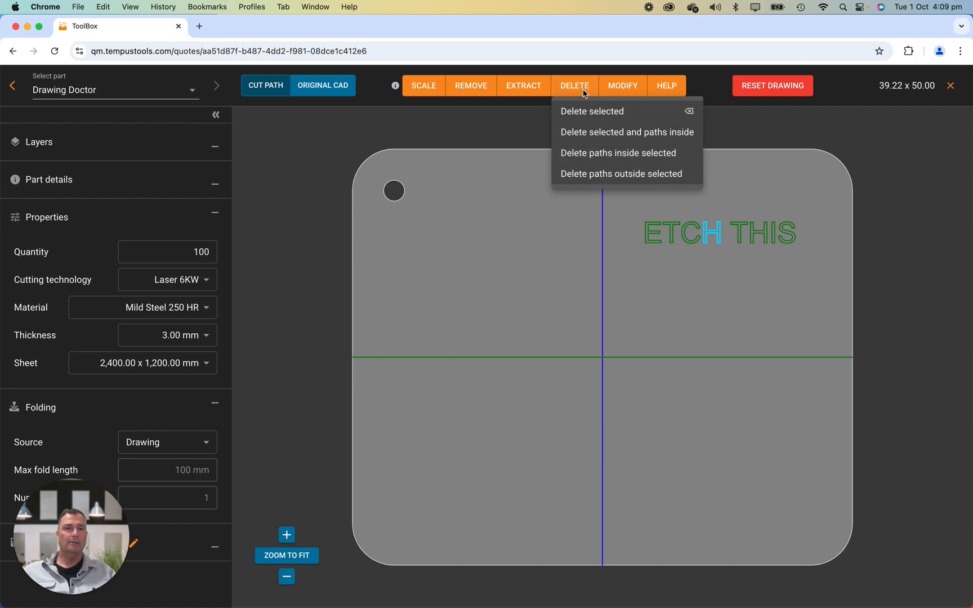
pyautogui.click(598, 118)
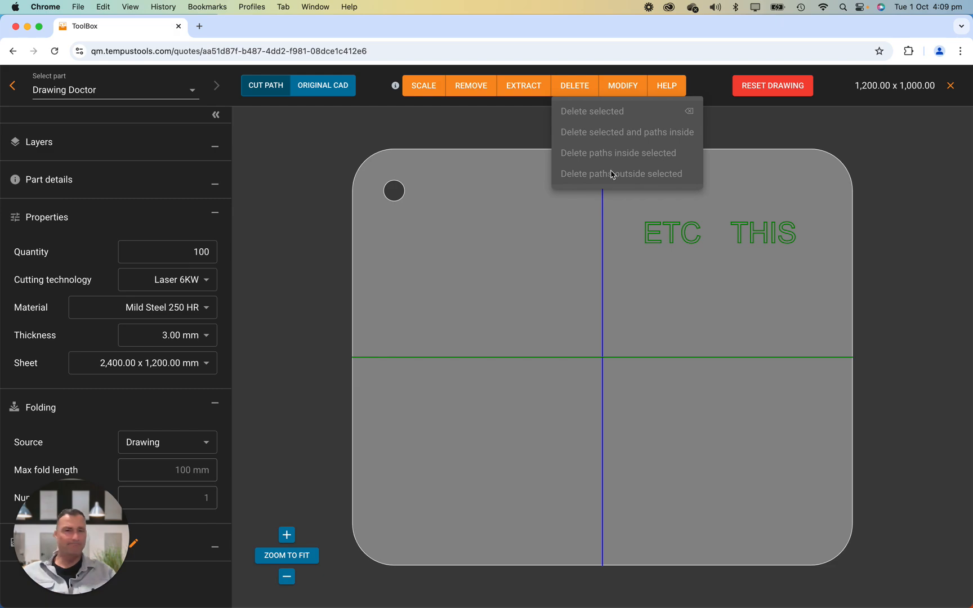
pyautogui.click(467, 150)
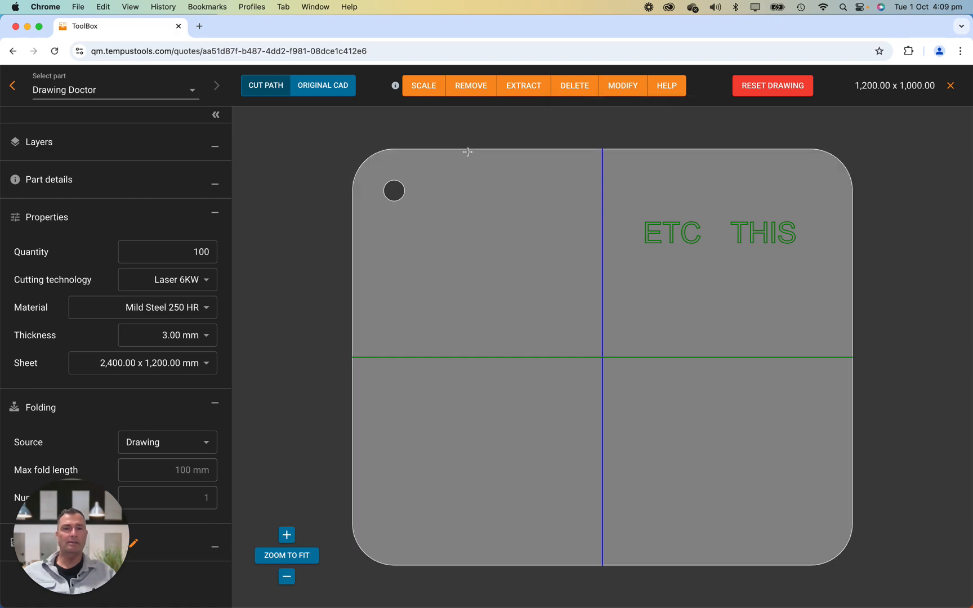
# Step: Set the outer boundary path to information
pyautogui.click(589, 86)
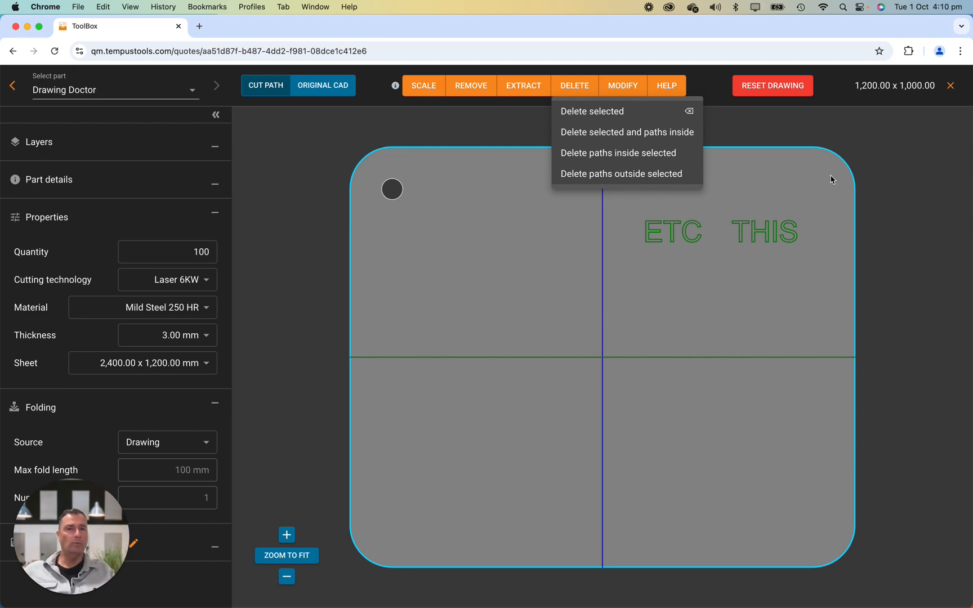
pyautogui.click(907, 177)
pyautogui.click(627, 88)
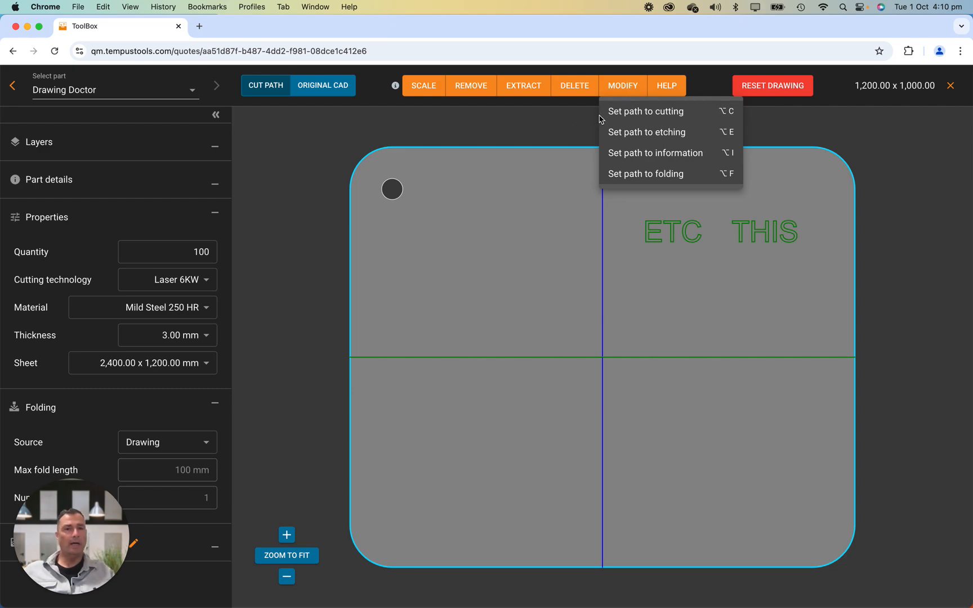
pyautogui.click(682, 156)
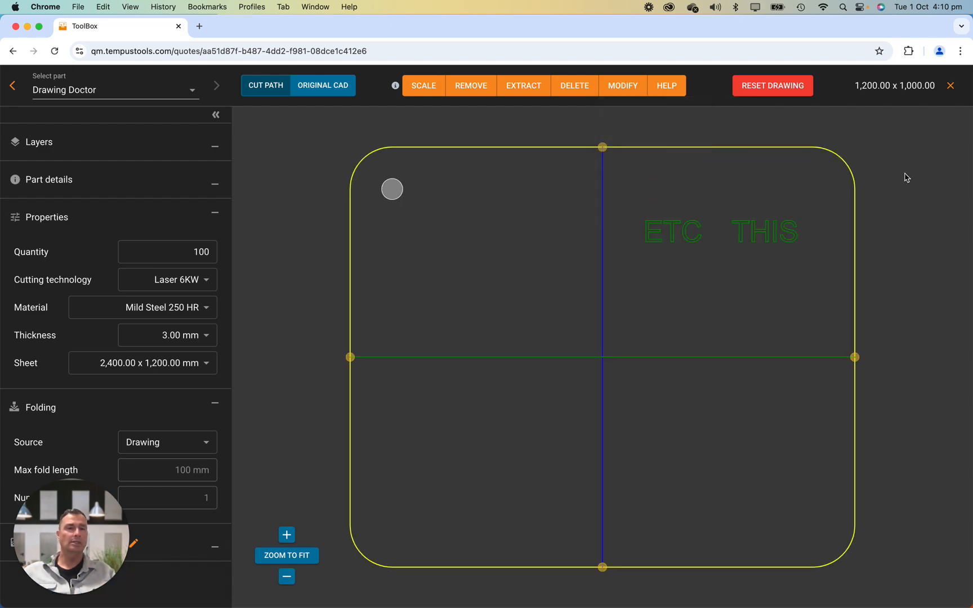
# Step: Set the outer boundary path back to cutting
pyautogui.click(691, 148)
pyautogui.click(630, 90)
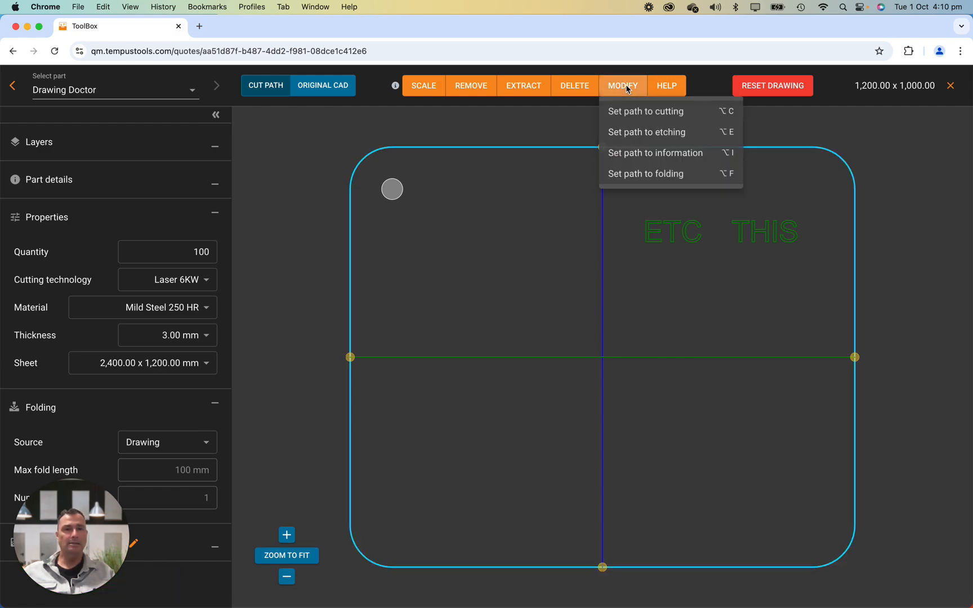
pyautogui.click(659, 115)
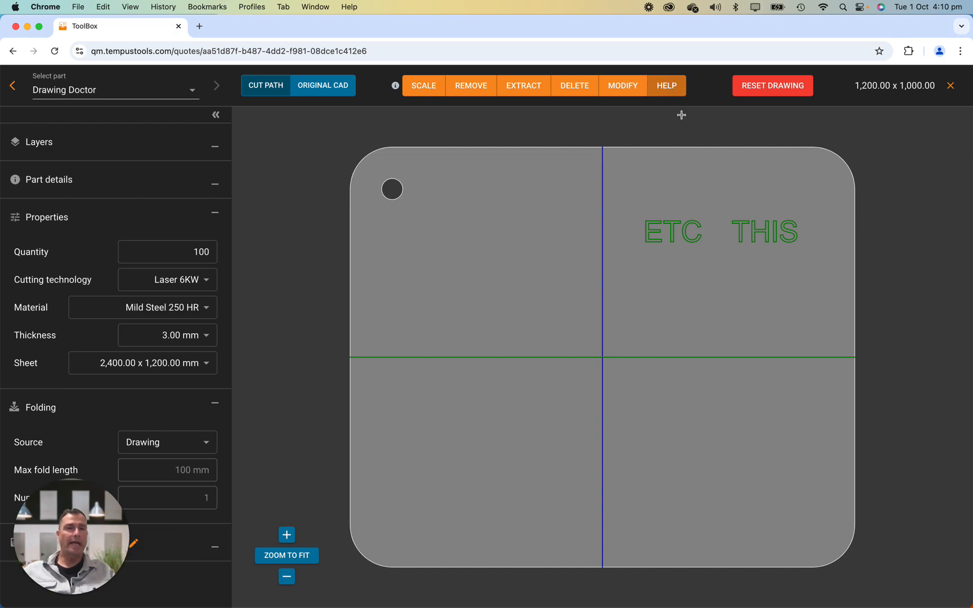
# Step: Display the shortcut list and the path type legend
pyautogui.click(671, 89)
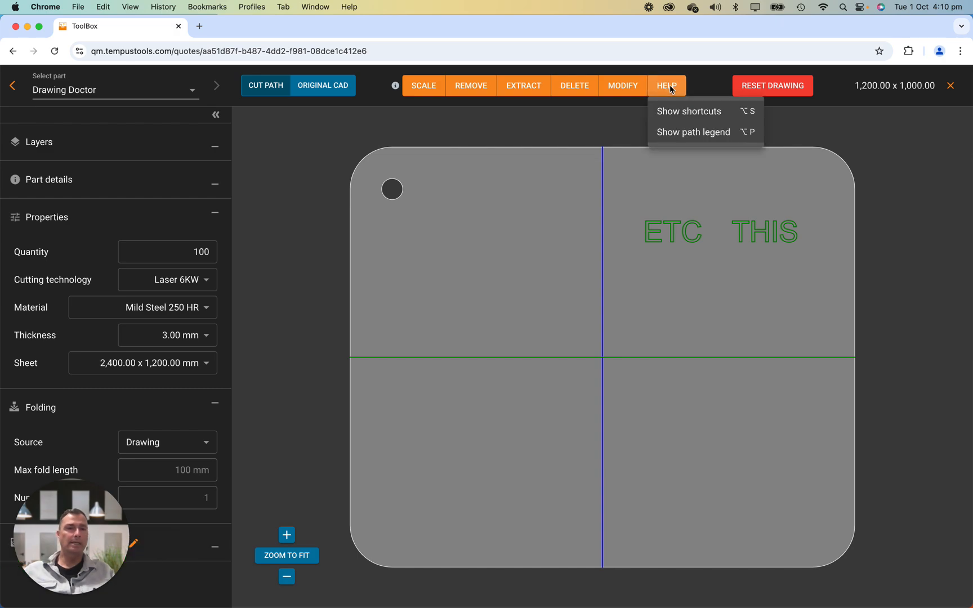
pyautogui.click(694, 115)
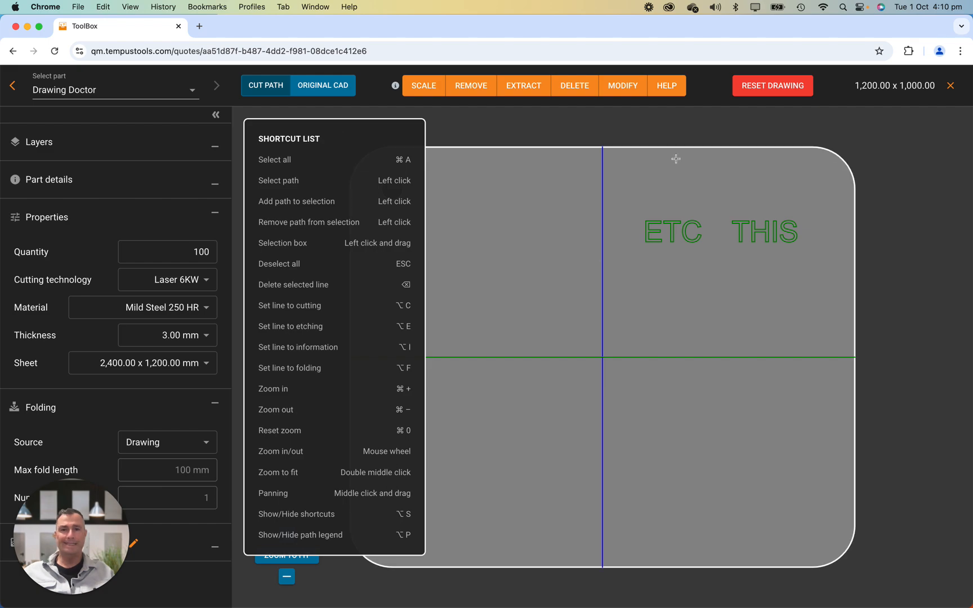
pyautogui.scroll(1, 601, 263)
pyautogui.click(672, 86)
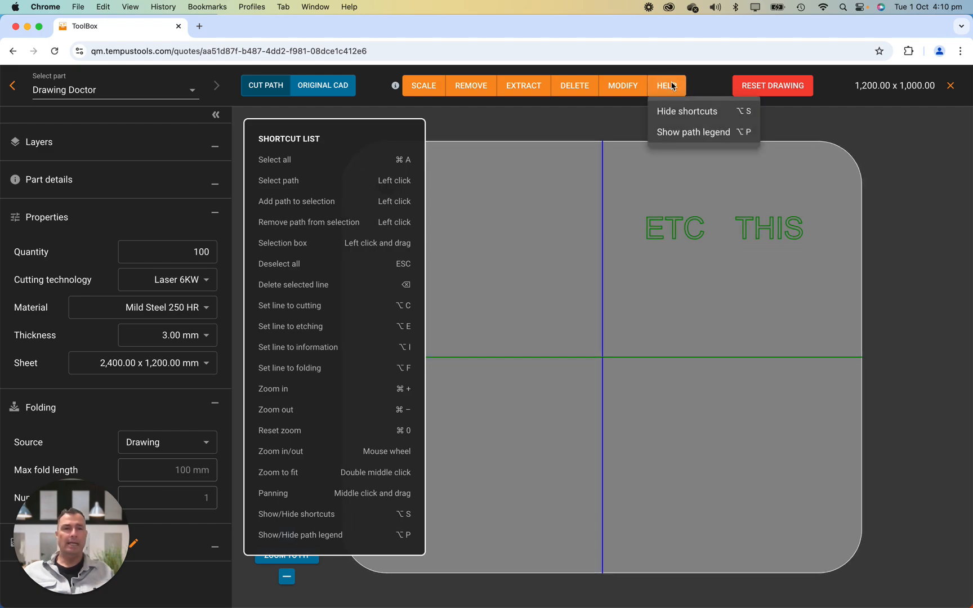
pyautogui.click(691, 131)
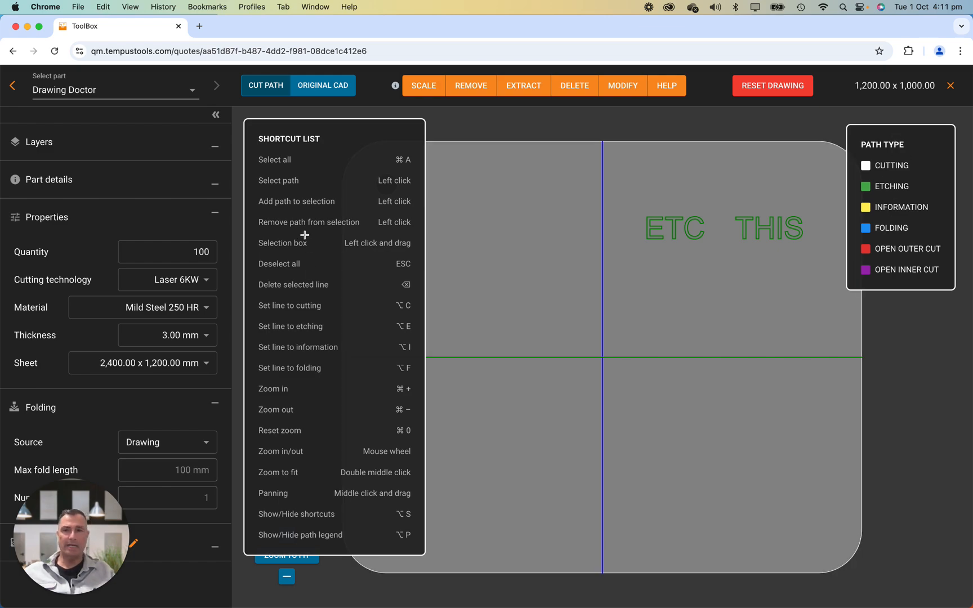
# Step: Hide the shortcut list and the path type legend
pyautogui.click(669, 90)
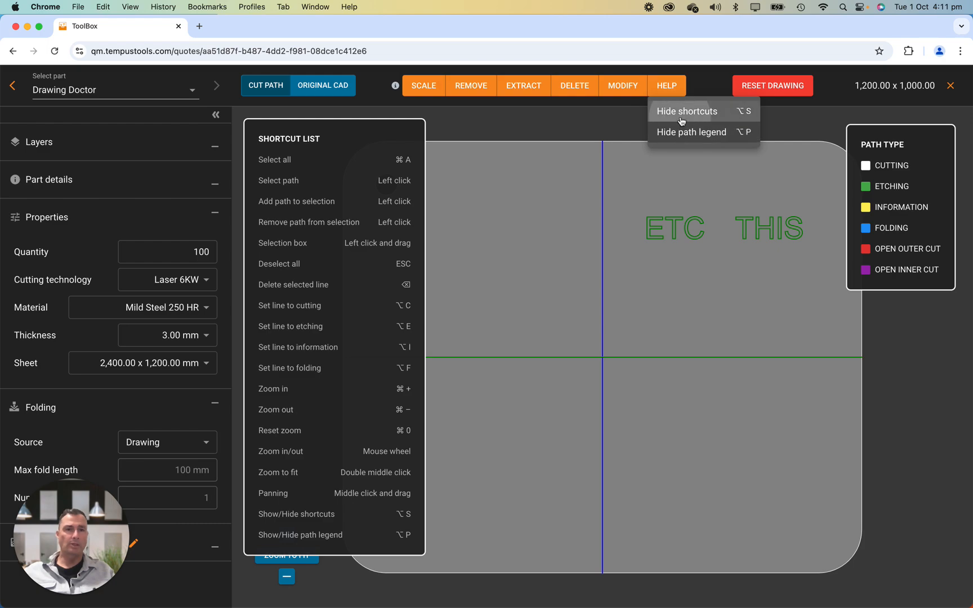
pyautogui.click(681, 111)
pyautogui.click(672, 90)
pyautogui.click(687, 131)
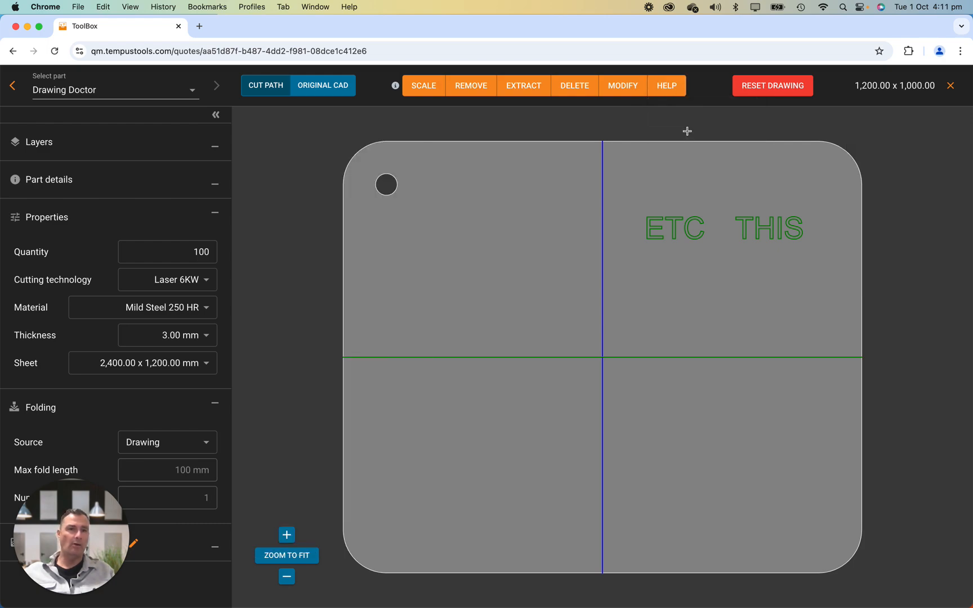
# Step: Try to reset the drawing
pyautogui.click(785, 90)
pyautogui.click(594, 374)
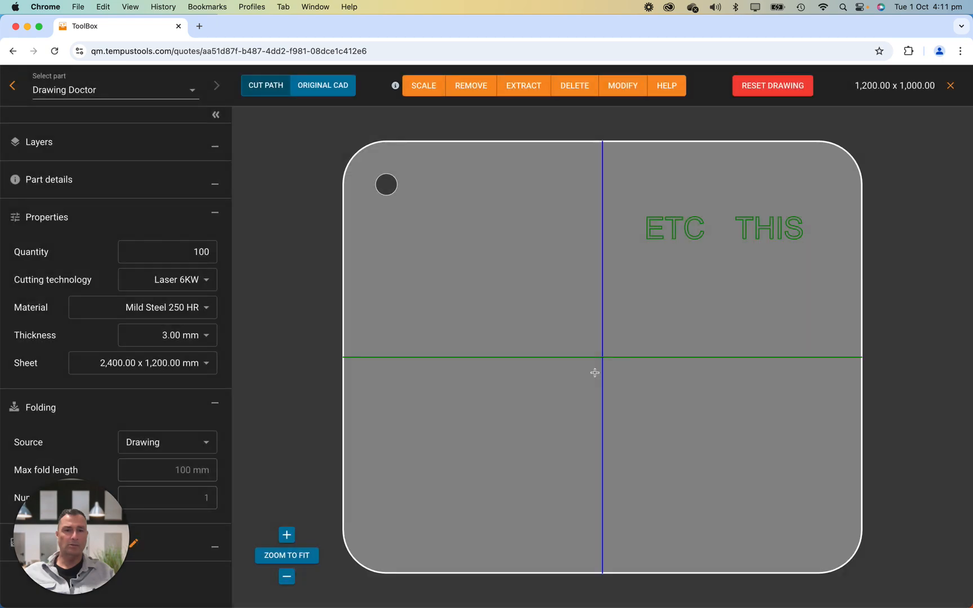